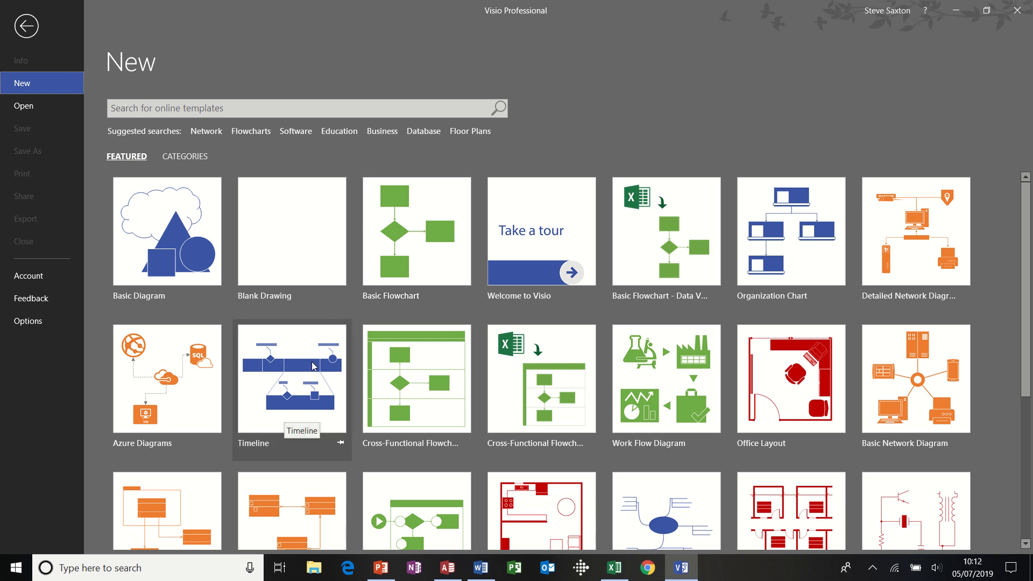
Create a new drawing from the Timeline template.
click(304, 389)
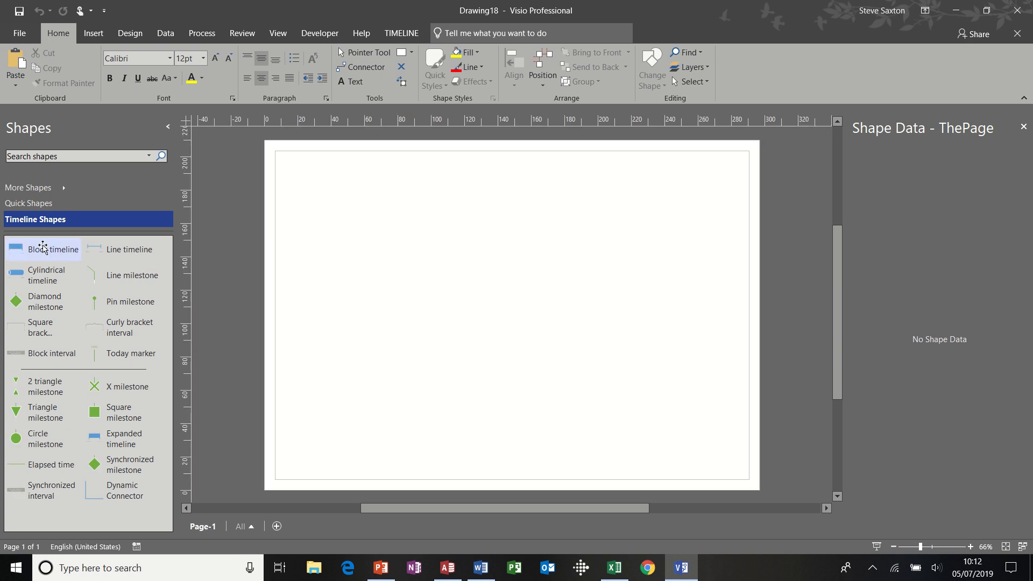
drag(53, 247, 511, 223)
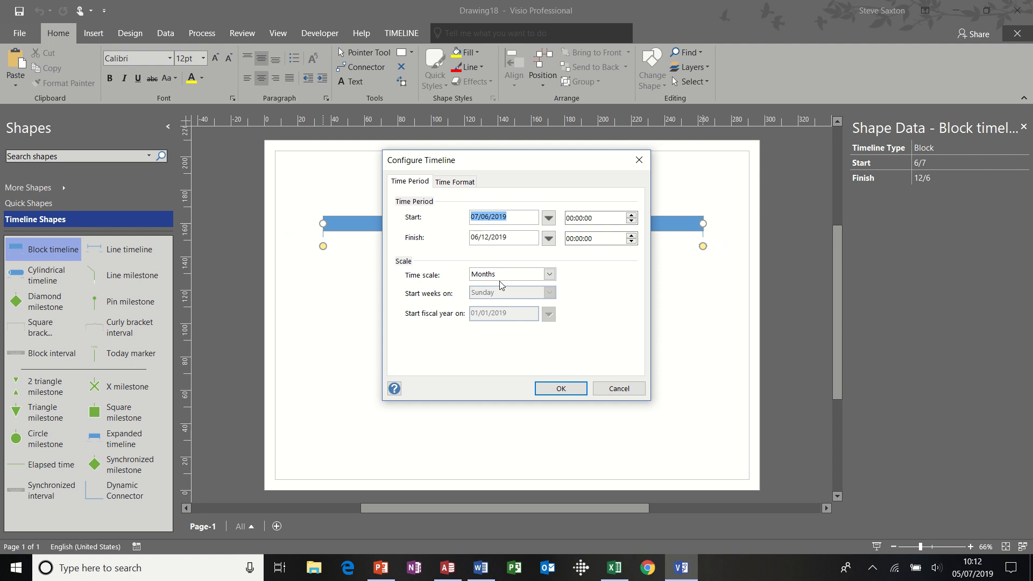
click(607, 385)
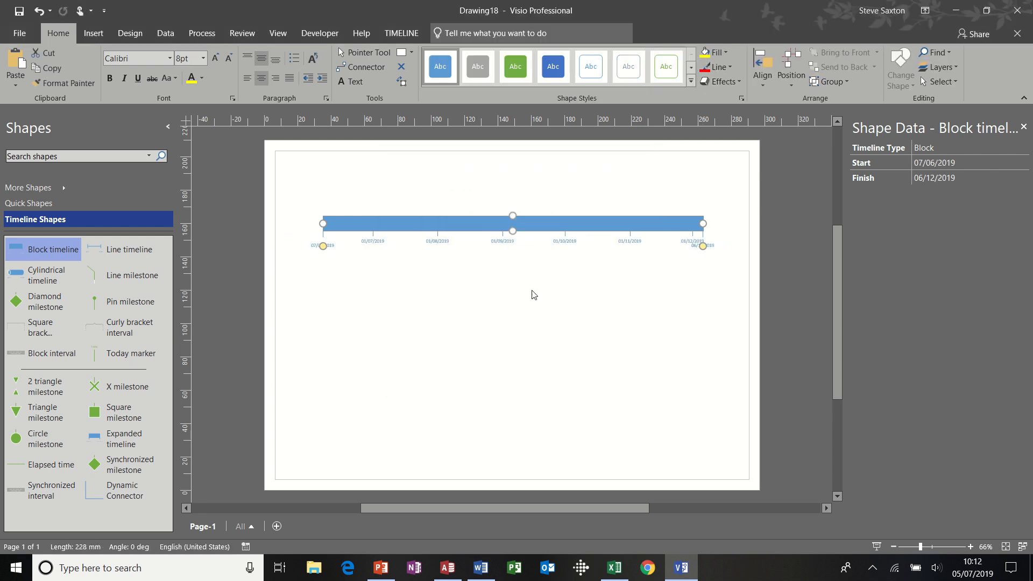
key(Delete)
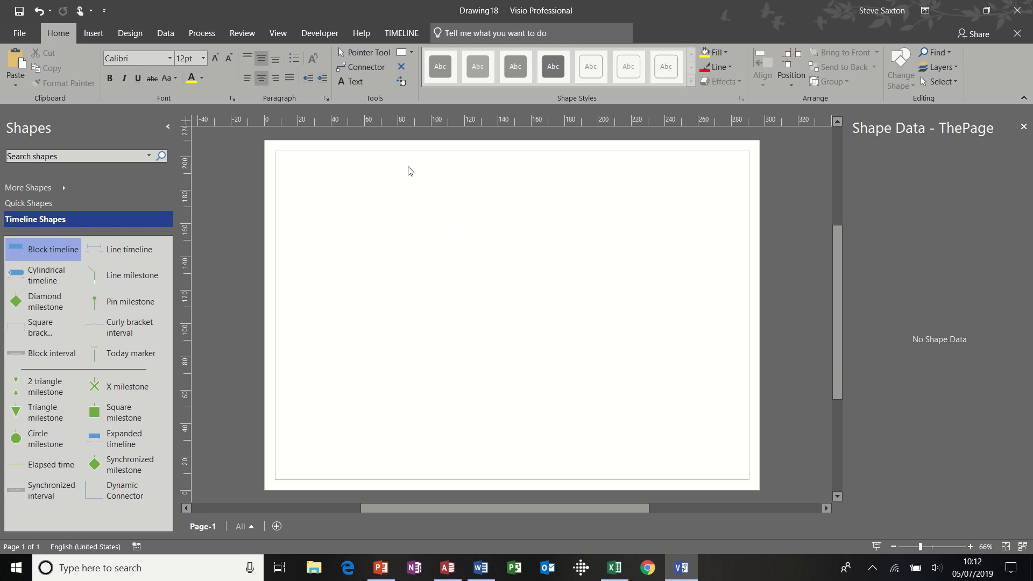
Start a timeline data import and choose the project file "Build a wooden house 2019.mpp" from Documents.
click(407, 36)
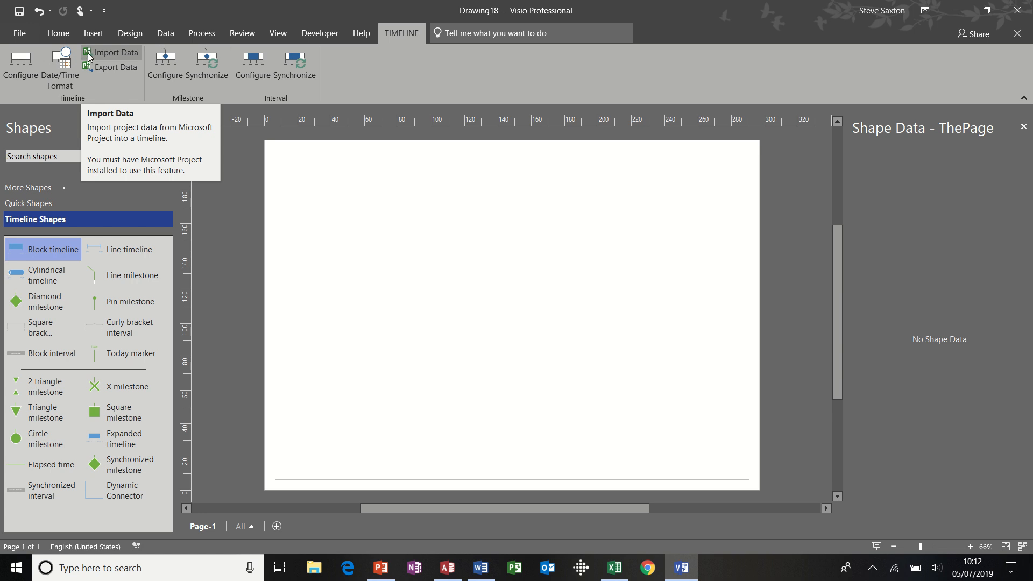
click(115, 53)
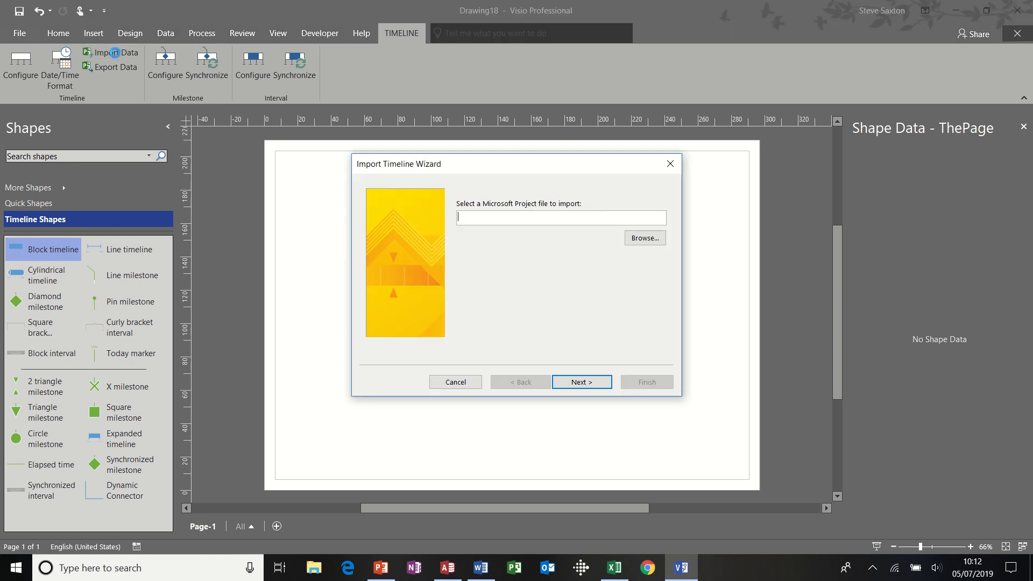
click(645, 242)
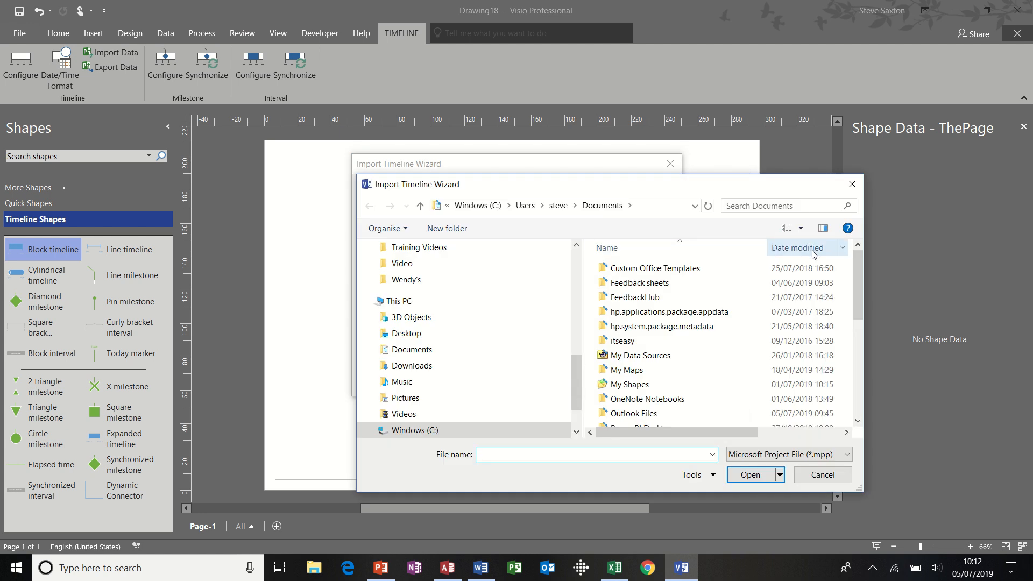
drag(862, 263, 860, 345)
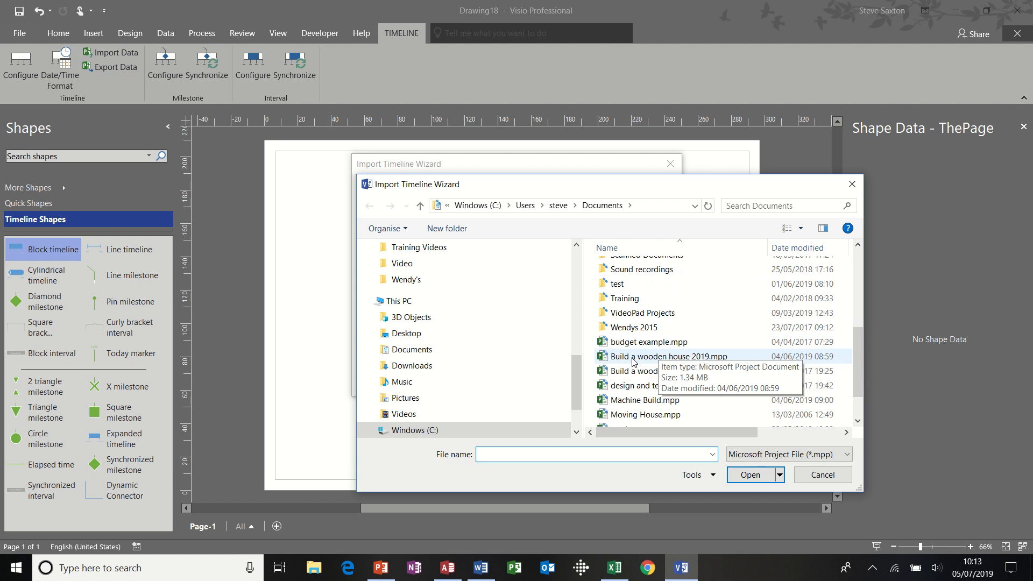
double_click(660, 357)
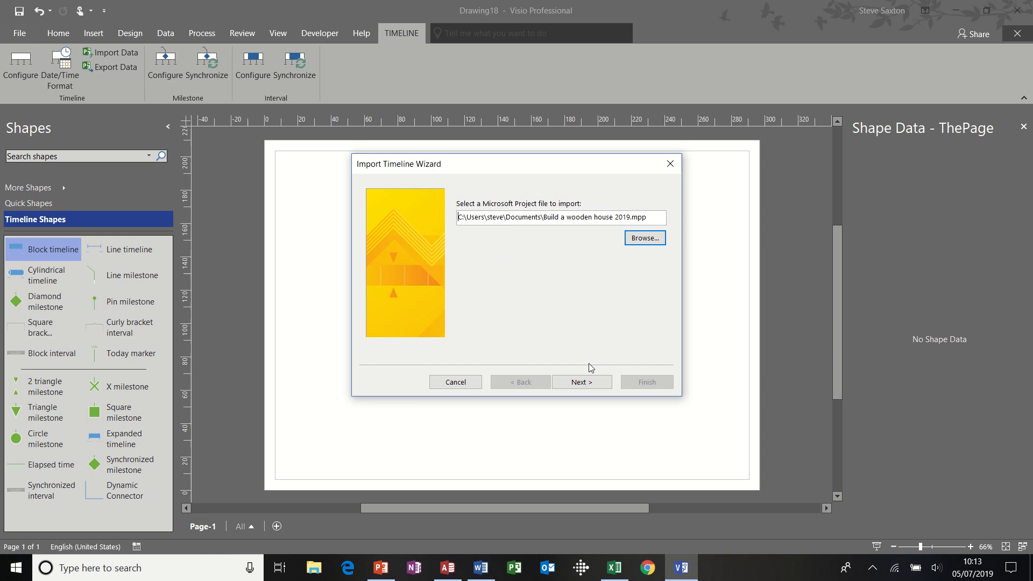
Import all task types using the Block timeline, Diamond milestone and Curly Bracket interval shapes.
click(589, 385)
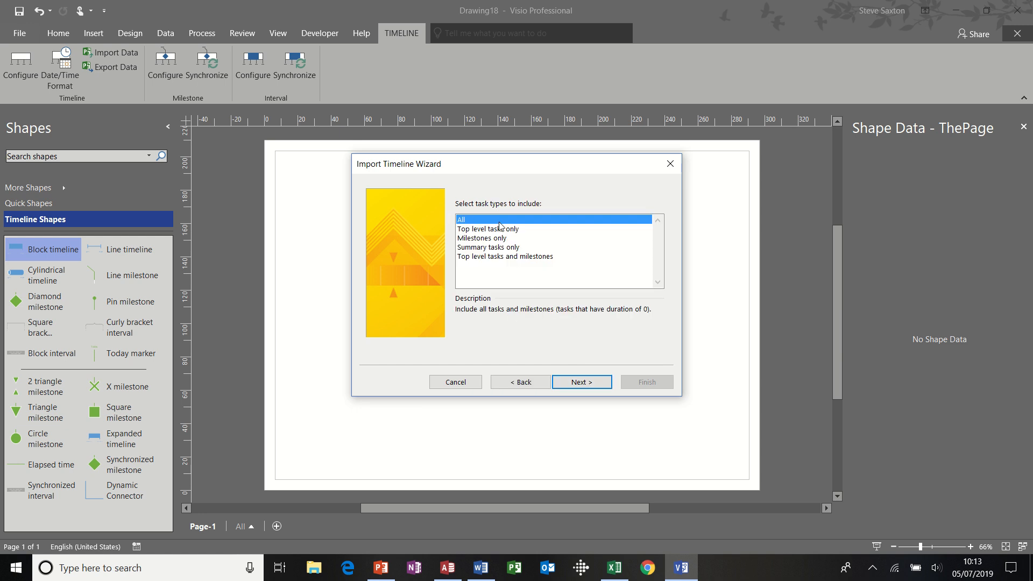
click(586, 383)
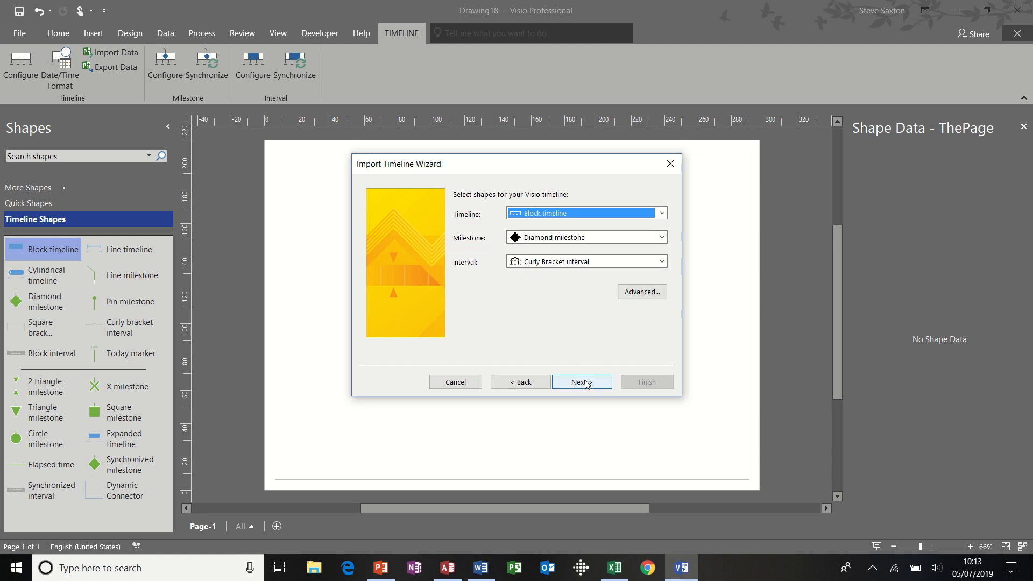
click(586, 383)
click(646, 383)
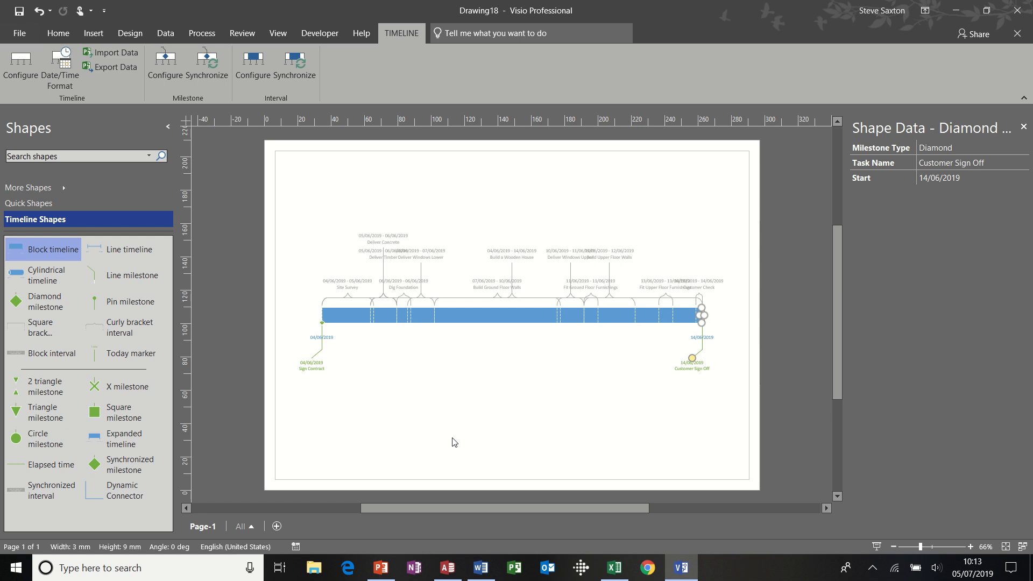
Create a new drawing from the Basic Flowchart template.
click(19, 33)
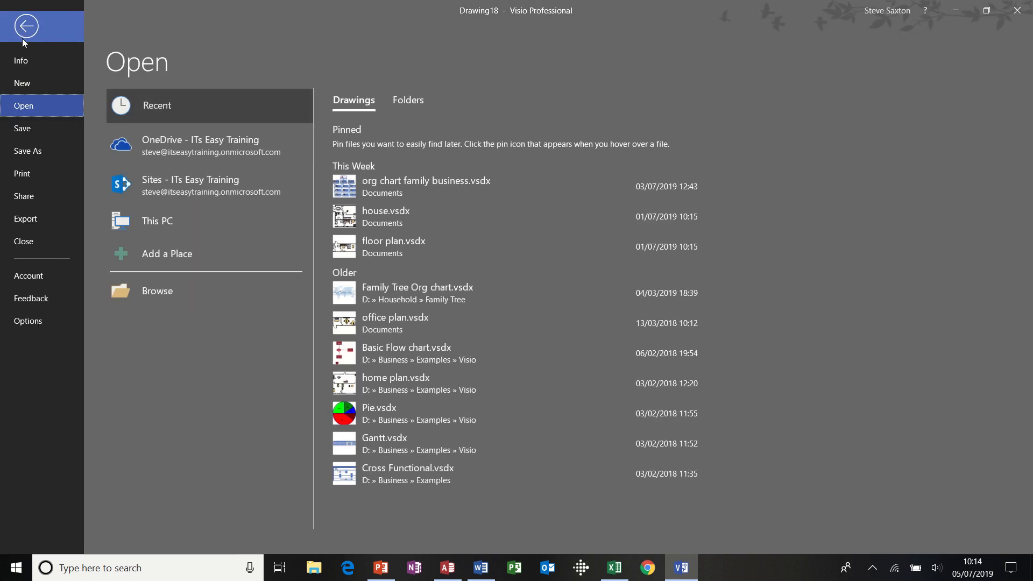
click(30, 82)
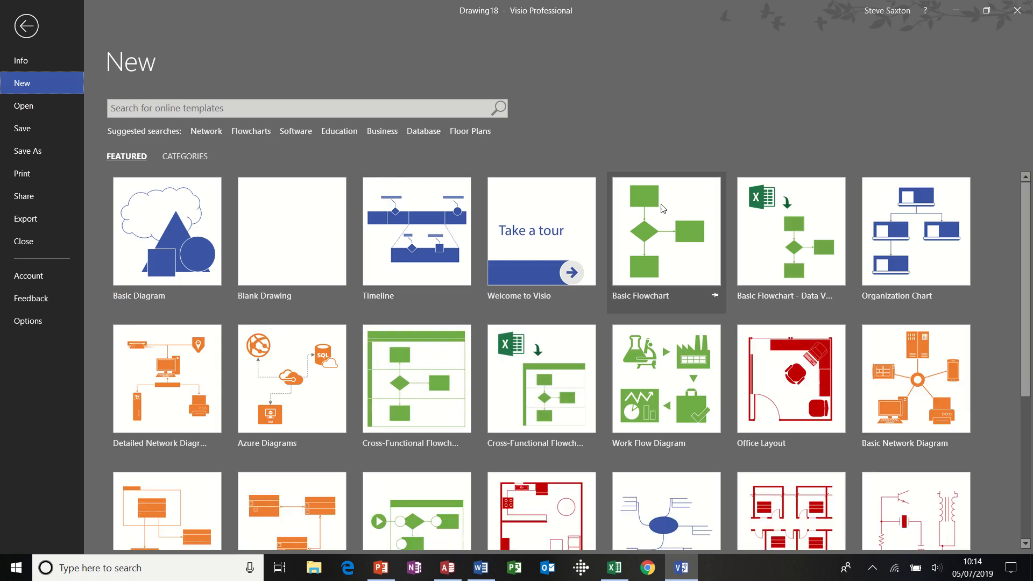
click(665, 211)
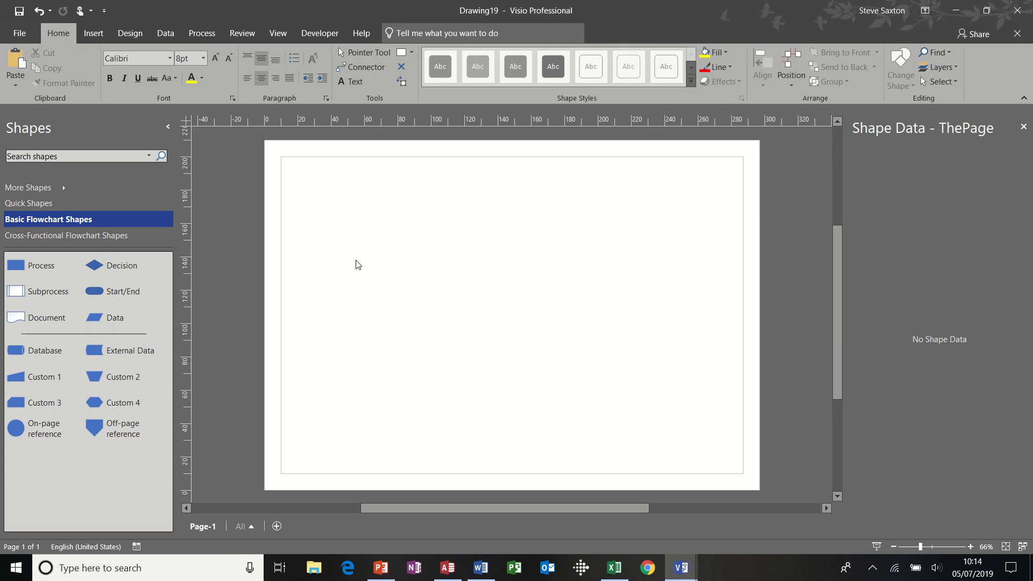
Start a custom data import from a Microsoft Excel workbook and choose "induction Process.xlsx" as the source.
click(166, 33)
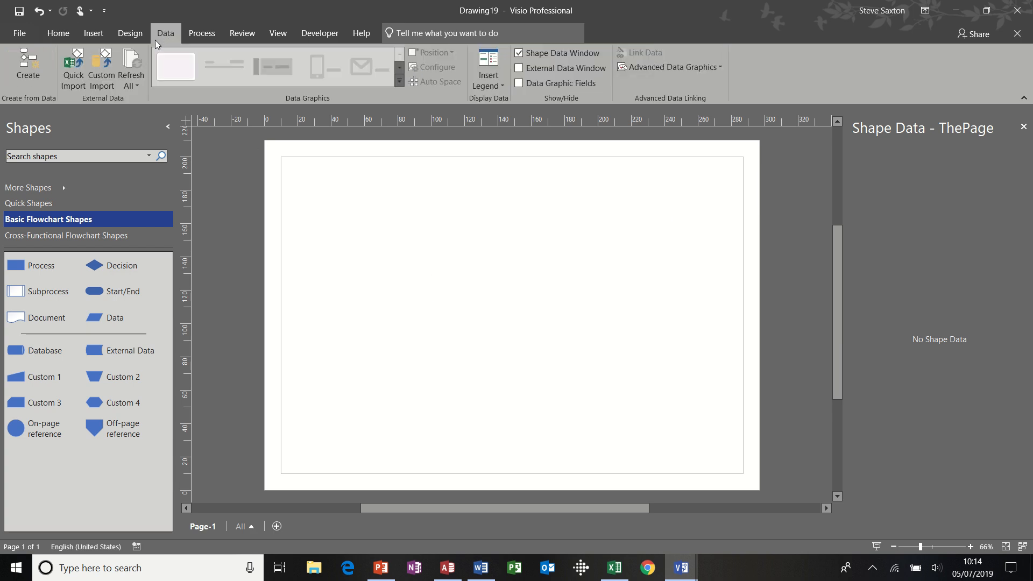
click(102, 65)
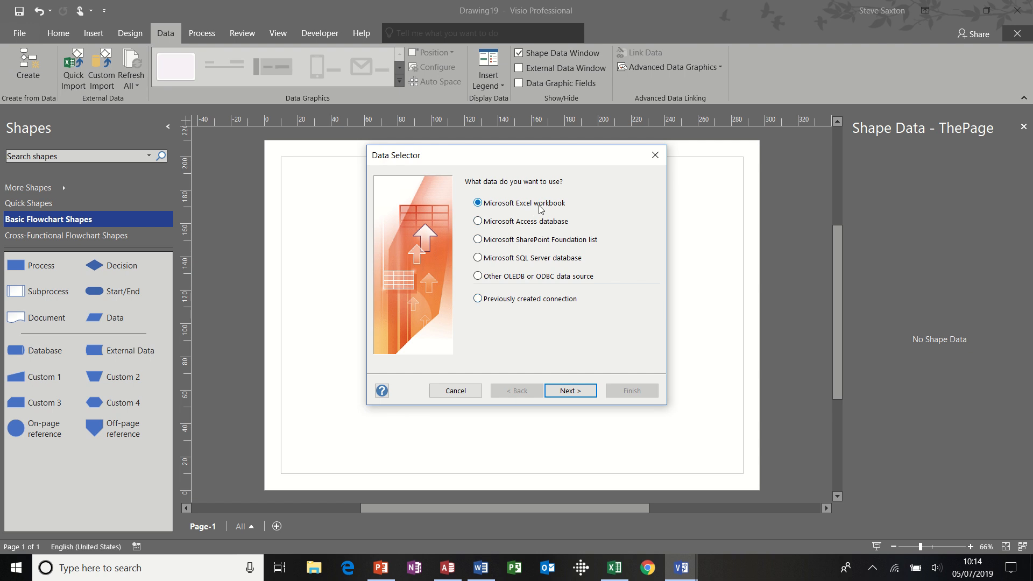
click(572, 391)
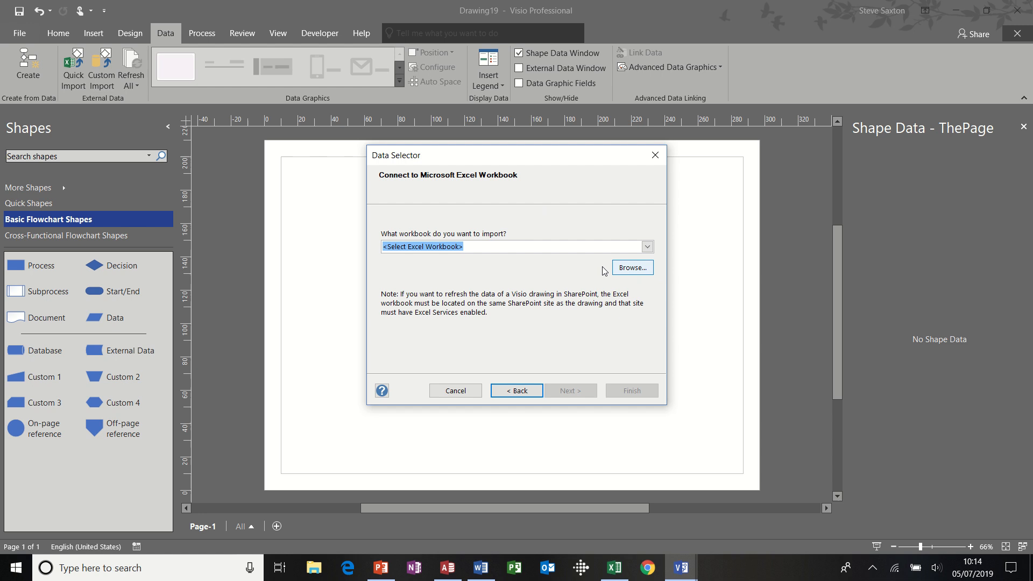
click(647, 247)
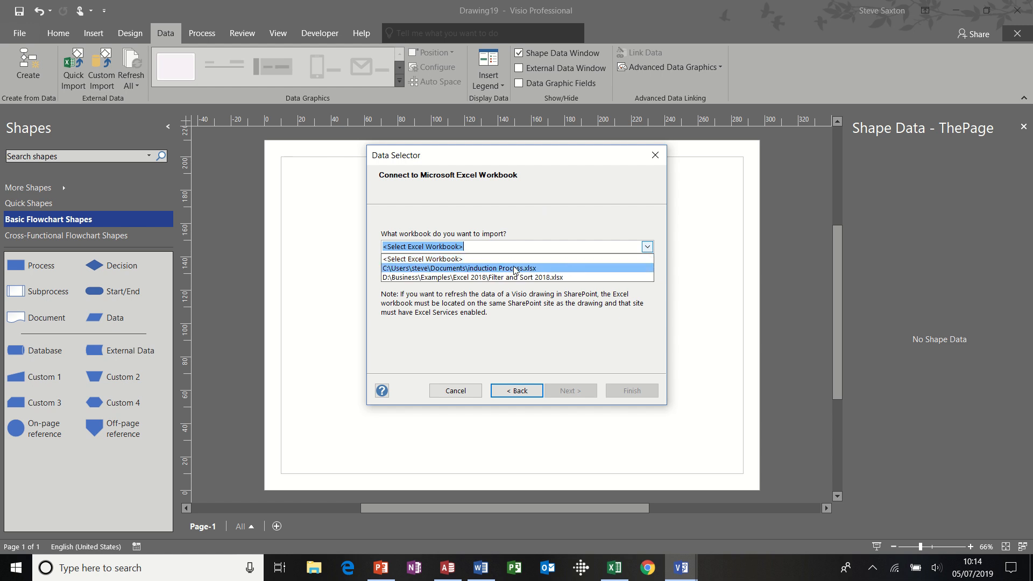
click(467, 269)
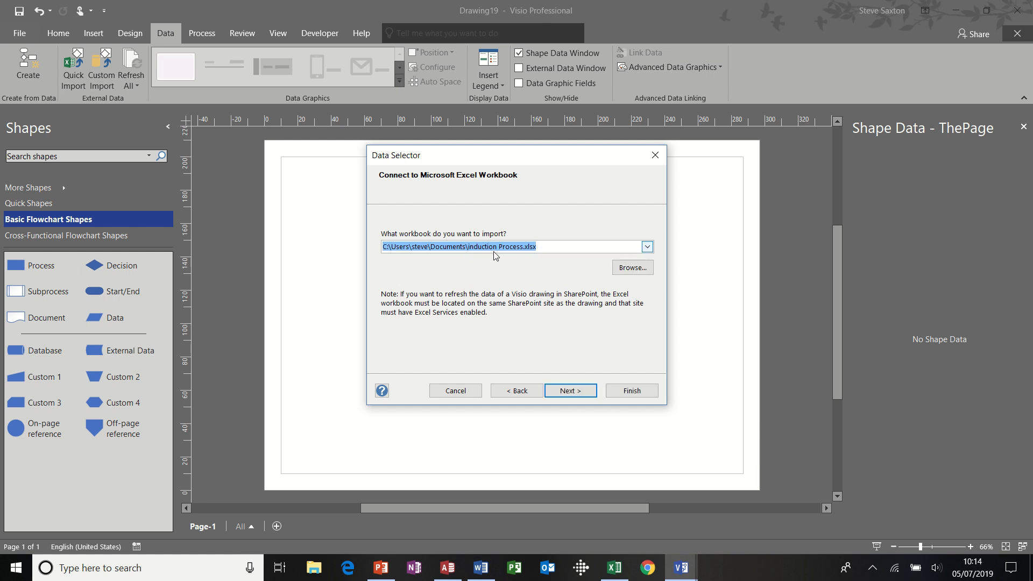
click(570, 392)
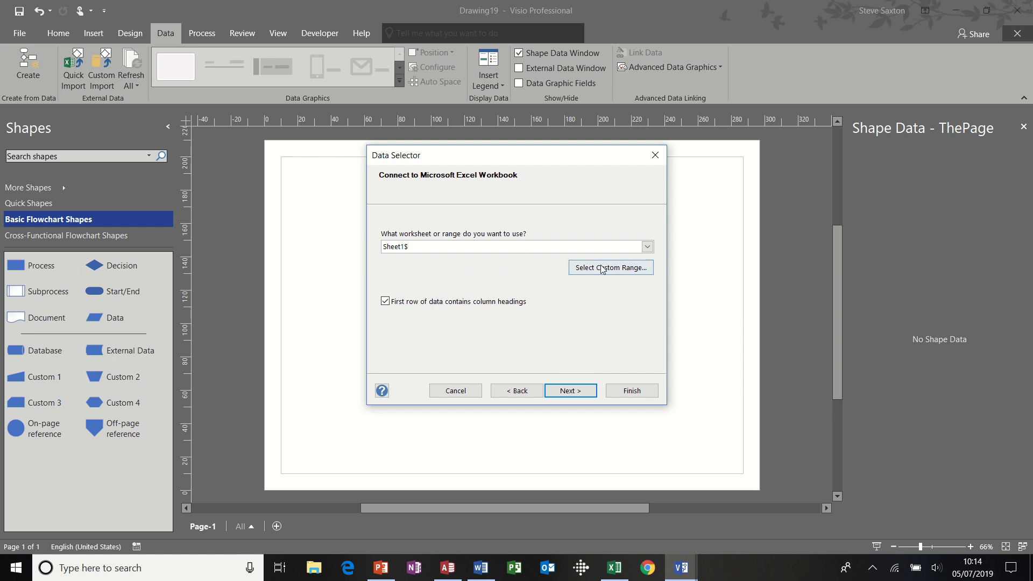
Use worksheet Sheet1$ with its first row as column headings, and include all columns and all rows of data.
click(572, 392)
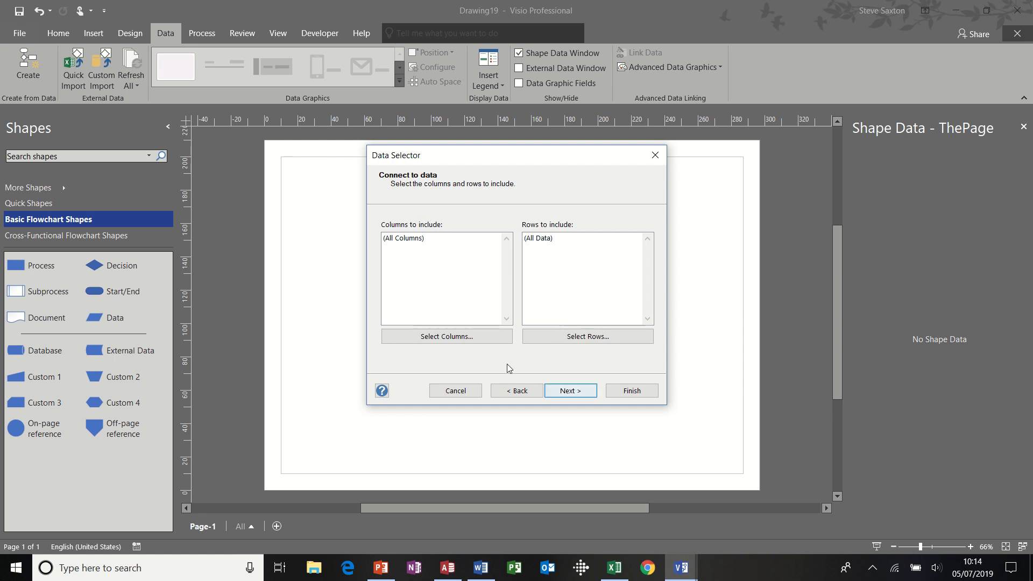
click(457, 338)
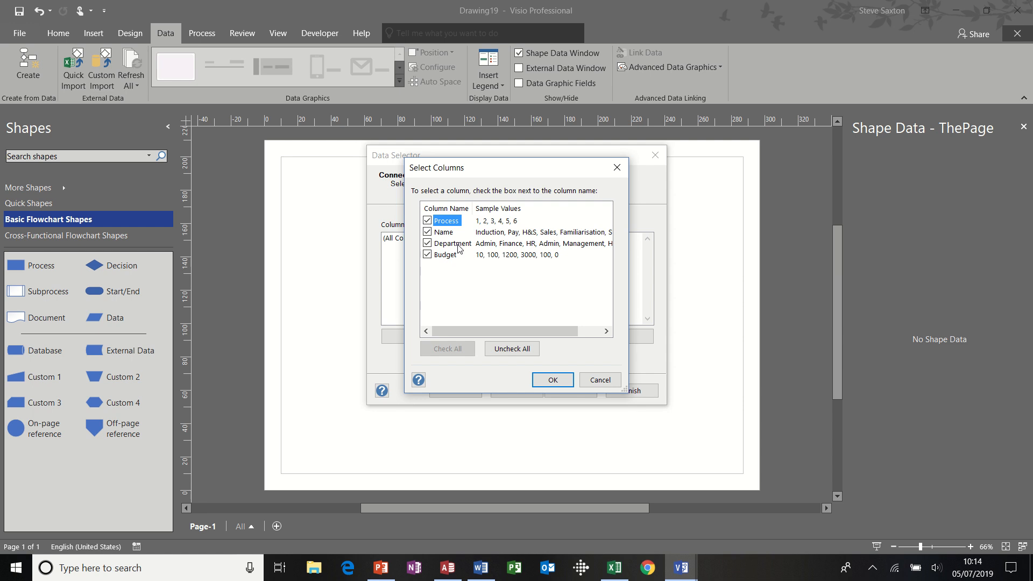
click(540, 377)
click(573, 339)
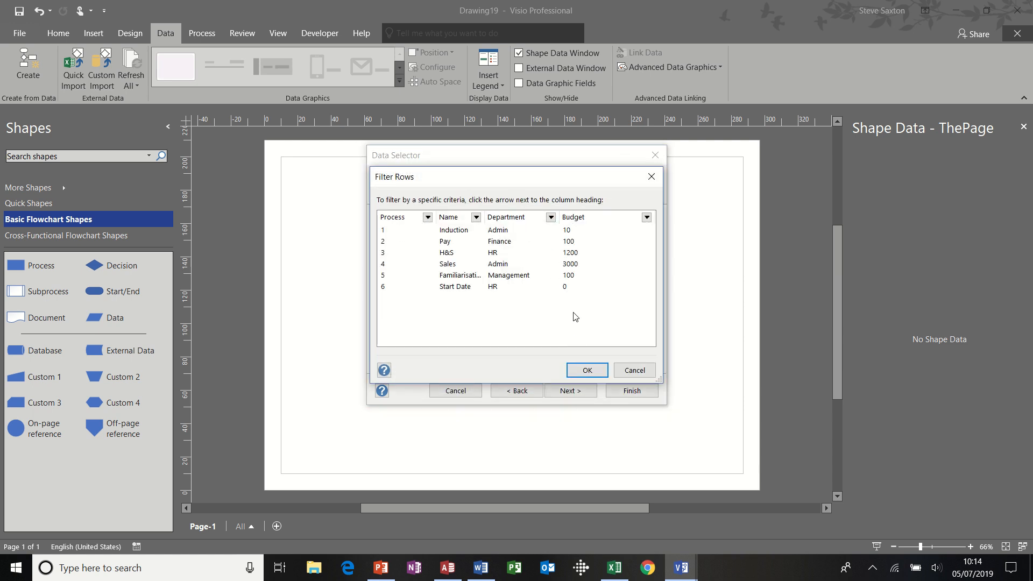
click(582, 370)
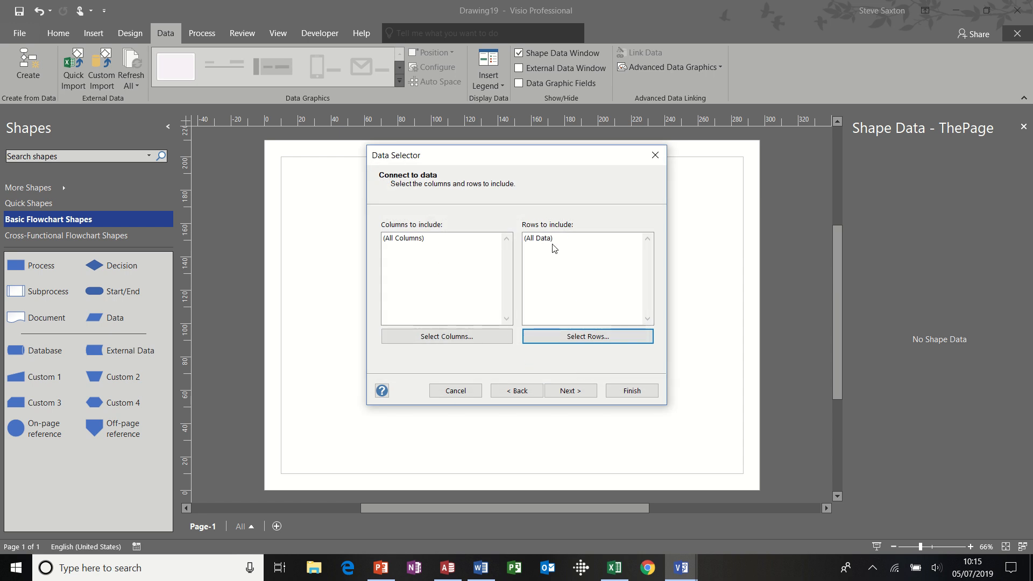
click(572, 393)
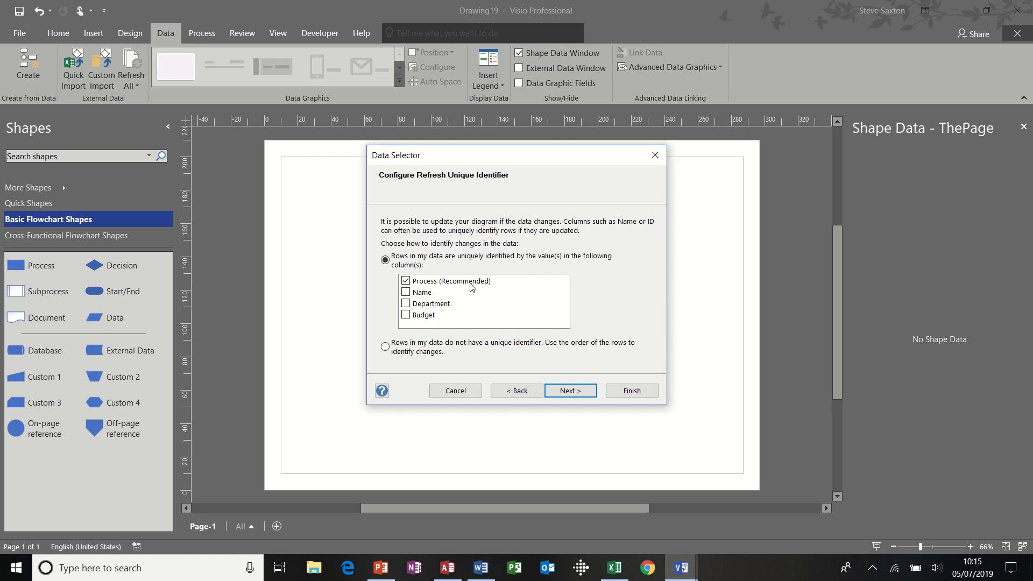
Use the Process column as the unique identifier for the rows and finish the data import.
click(567, 391)
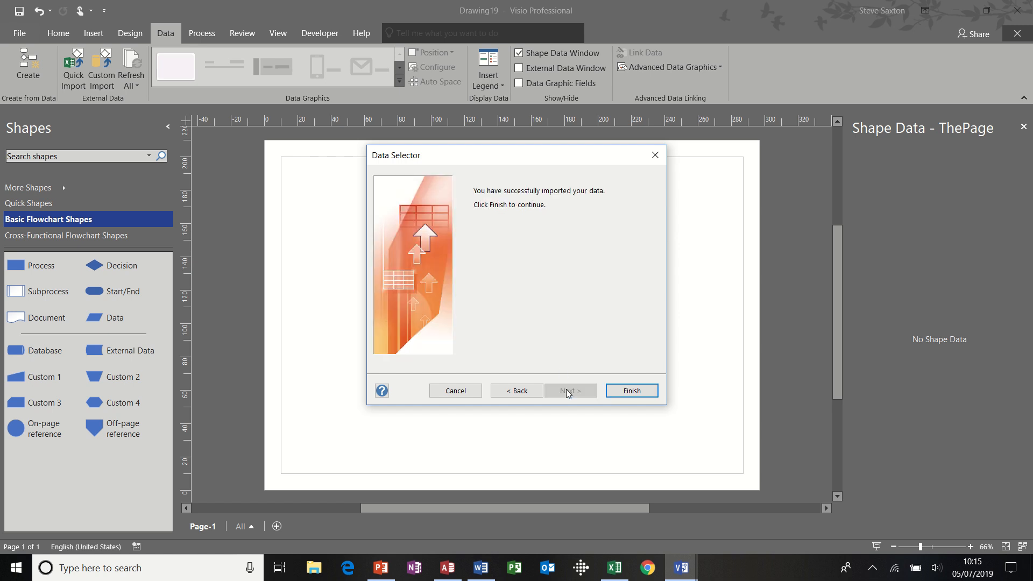
click(627, 392)
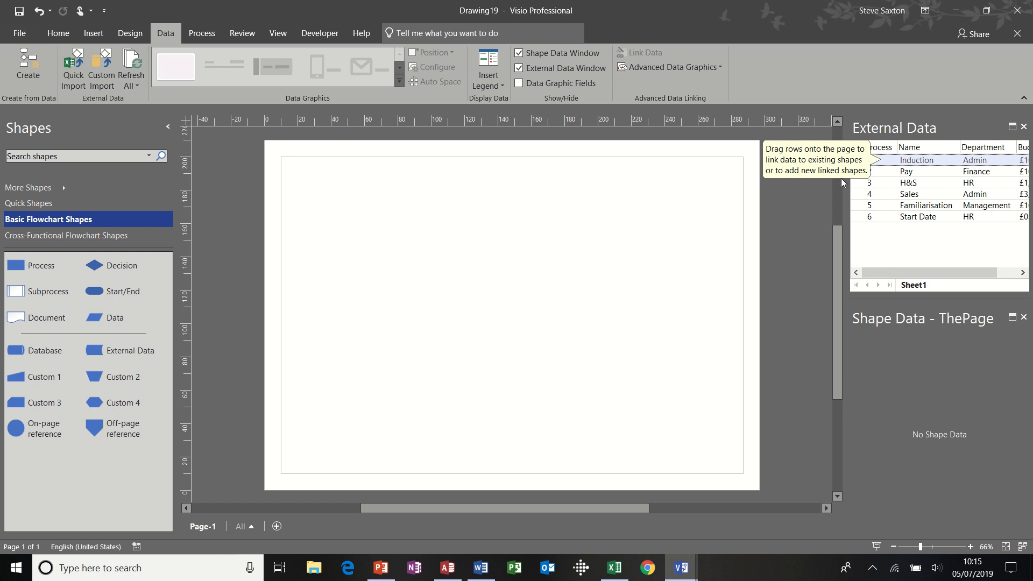
Add a Start/End shape linked to the Induction data row near the page's top centre.
click(102, 293)
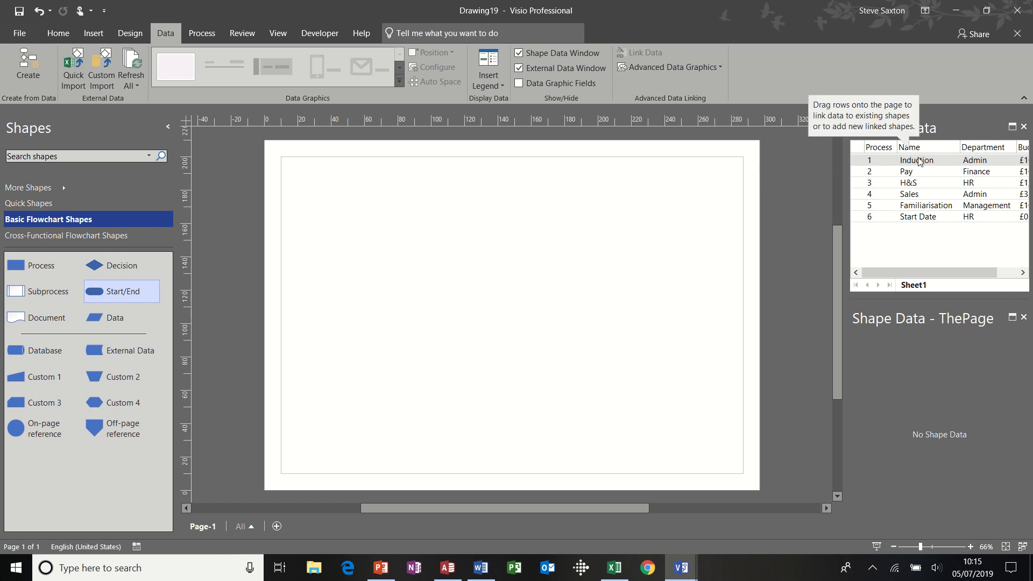
drag(920, 161, 475, 184)
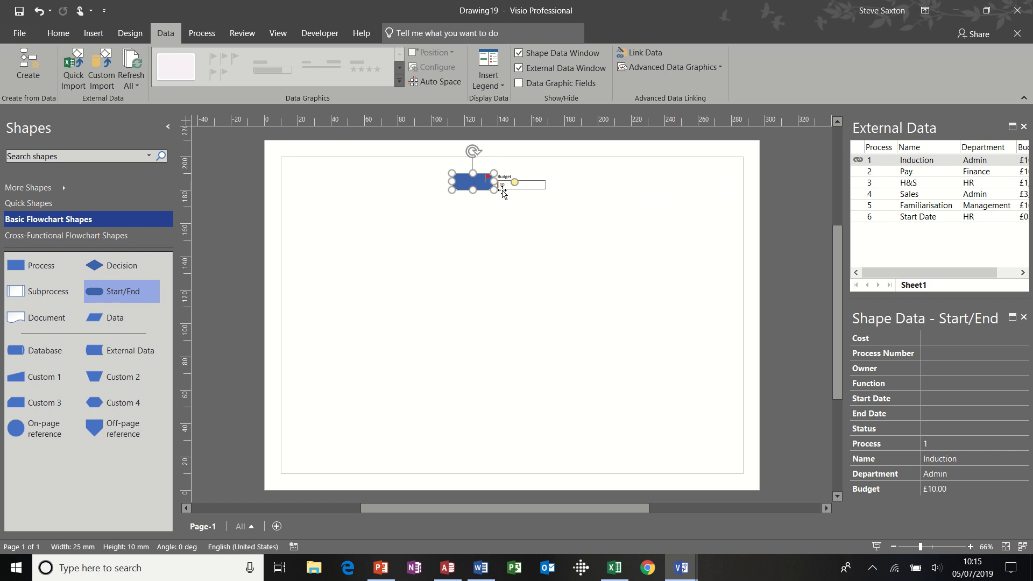
With the Connector tool active, add Process shapes linked to the Pay and H&S rows in a column below the Start/End shape.
click(63, 33)
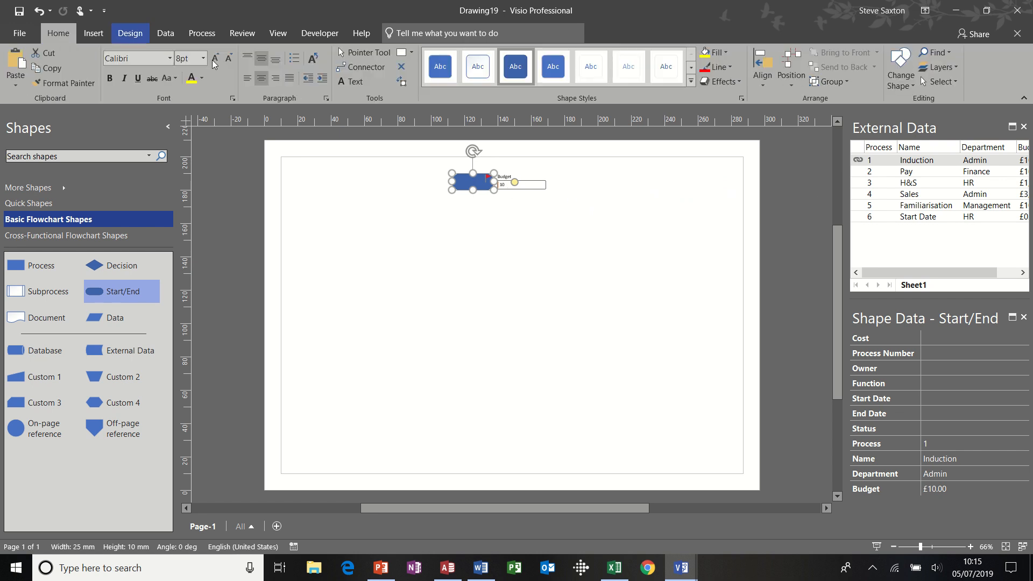
click(363, 67)
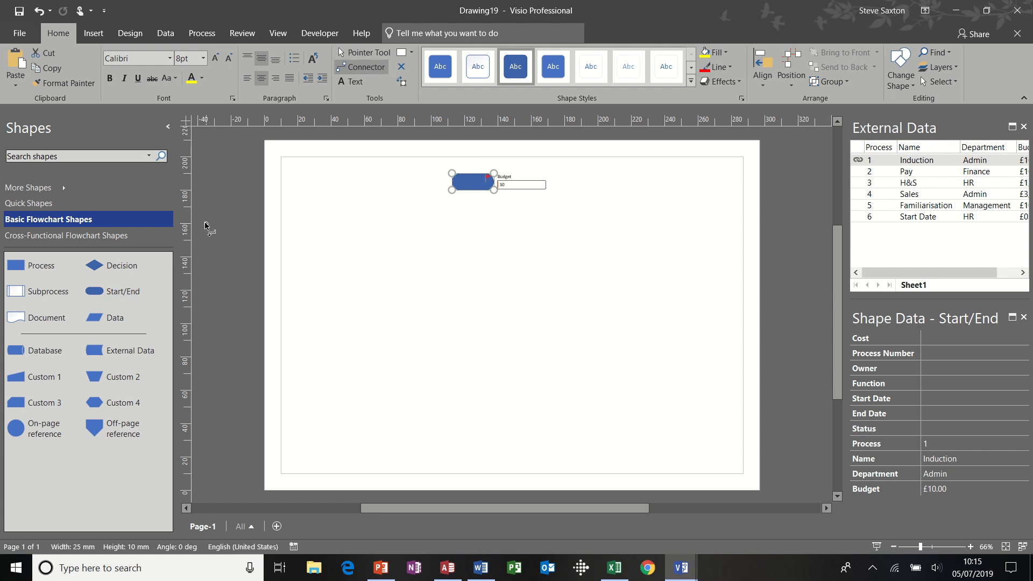
click(21, 265)
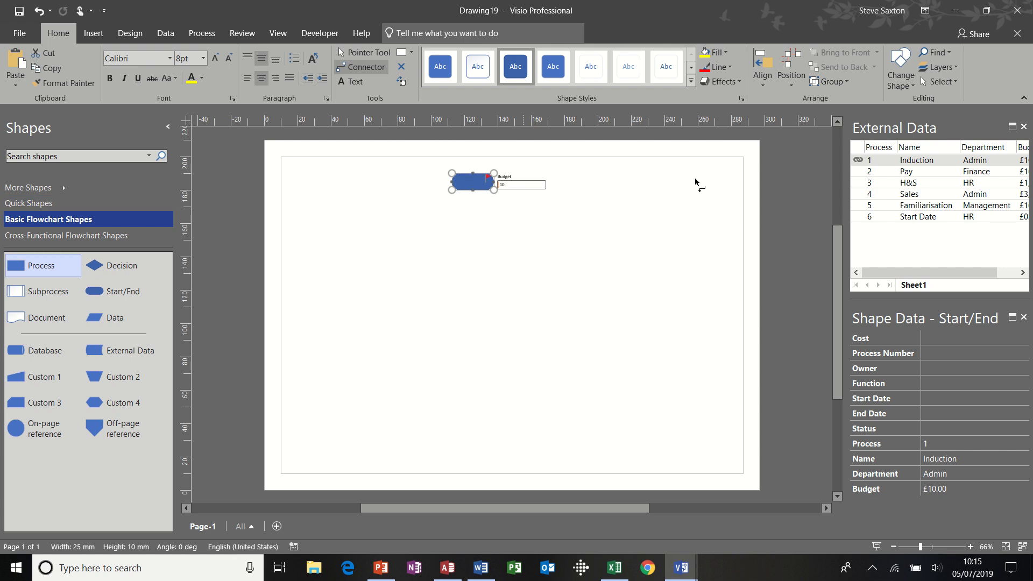
drag(918, 176, 473, 227)
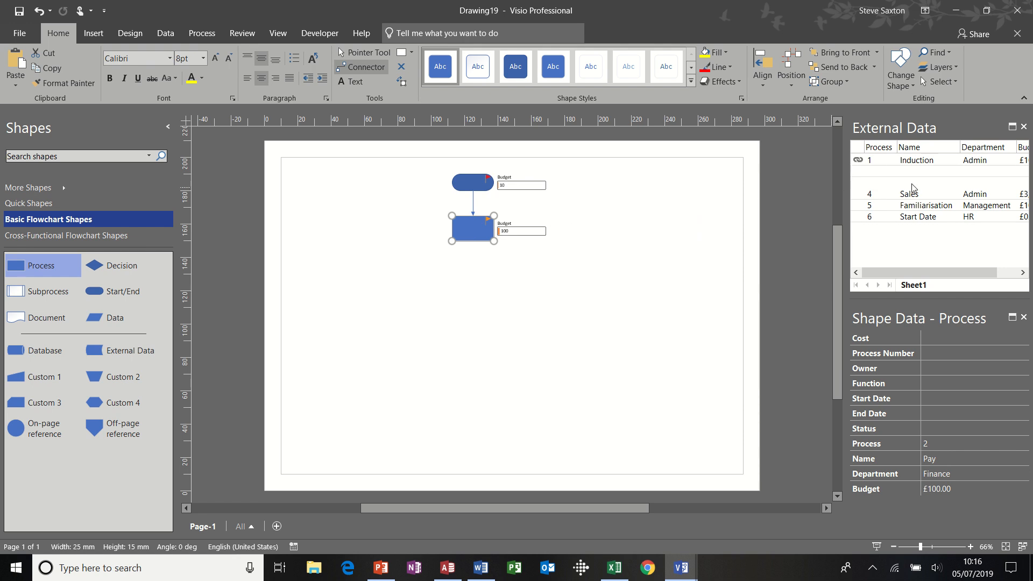
drag(908, 183, 475, 272)
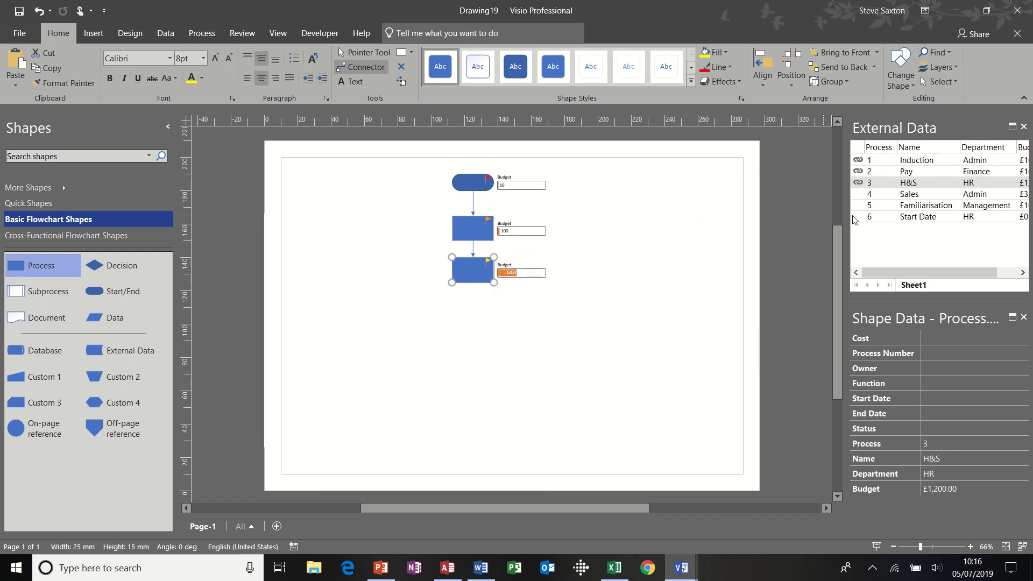
Extend the column with connected Process shapes linked to the Sales and Familiarisation rows, ending in a Start/End shape linked to Start Date.
drag(928, 194, 477, 319)
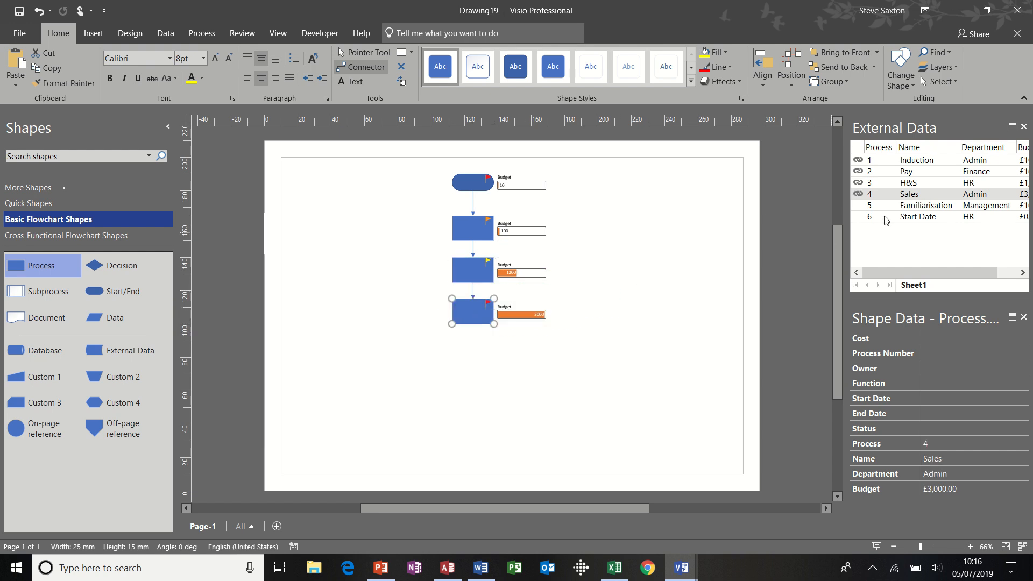
drag(915, 208, 473, 353)
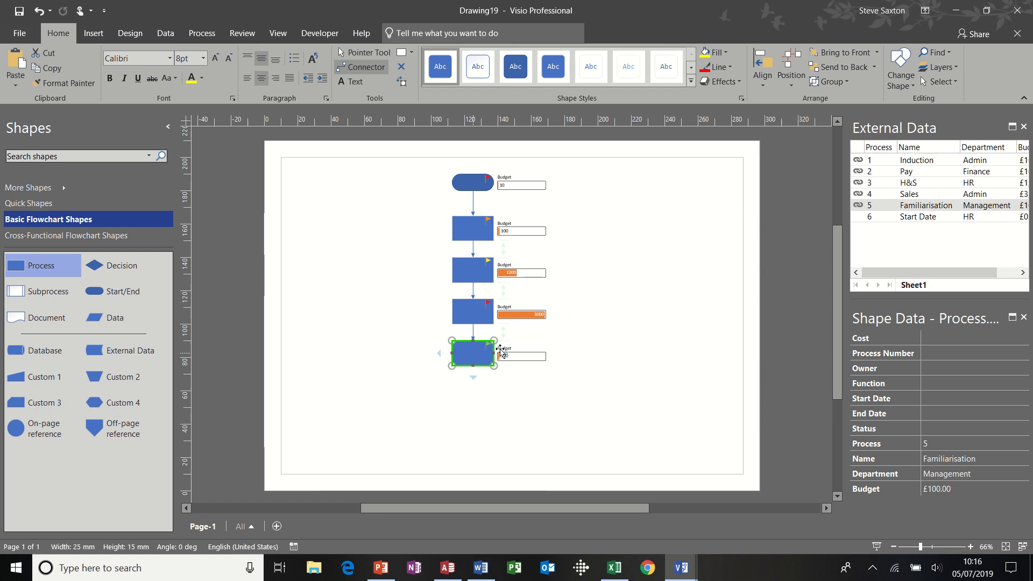
click(918, 220)
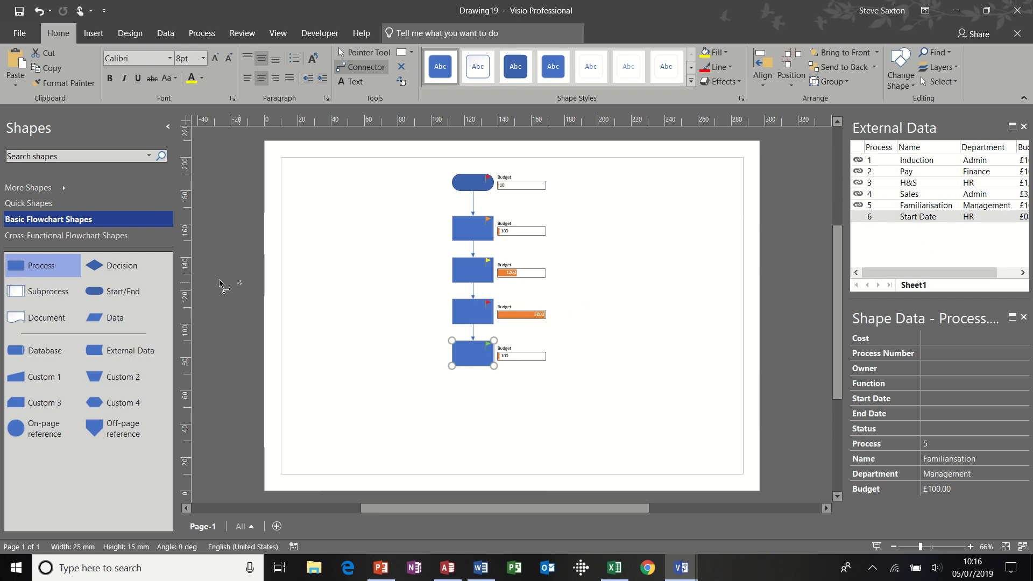
click(118, 291)
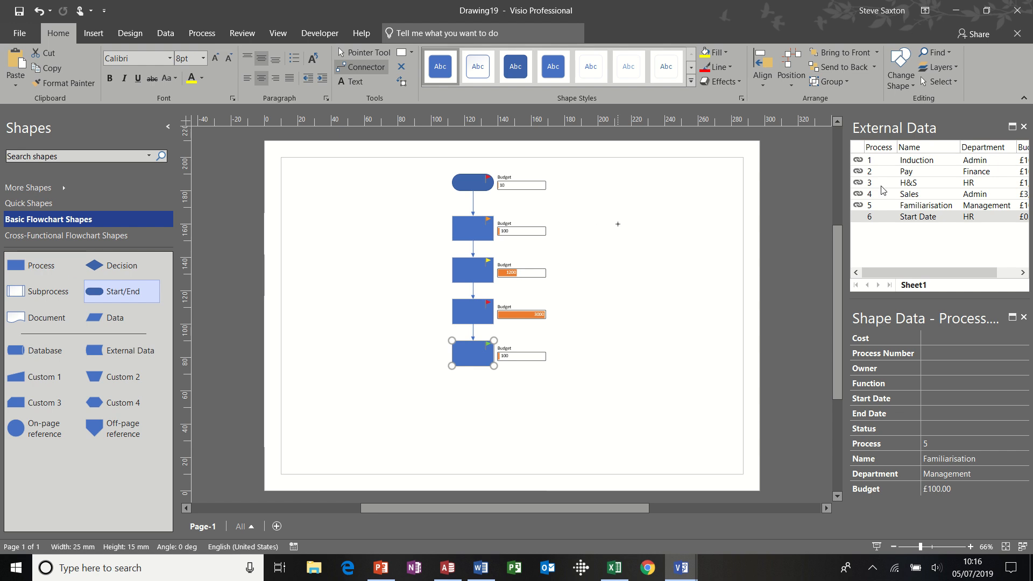
drag(925, 220, 475, 401)
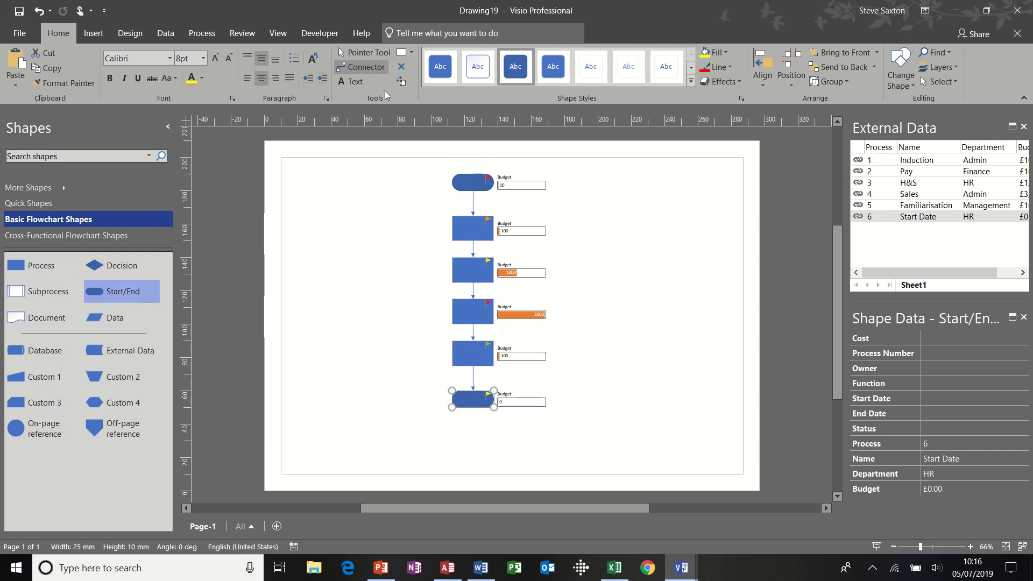
click(368, 54)
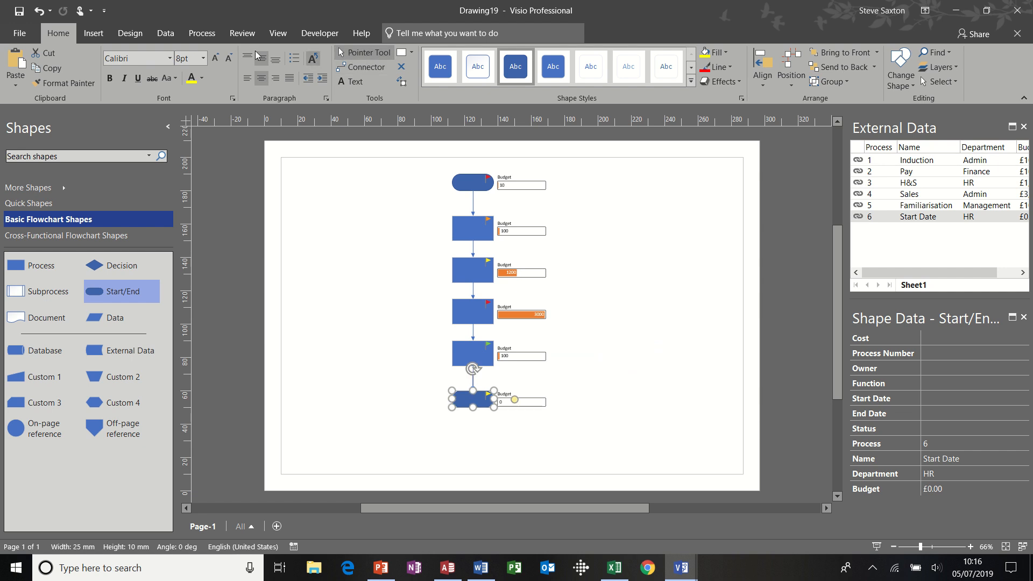
Inspect the shape data linked to the Induction Start/End shape and the Pay Process shape.
click(165, 33)
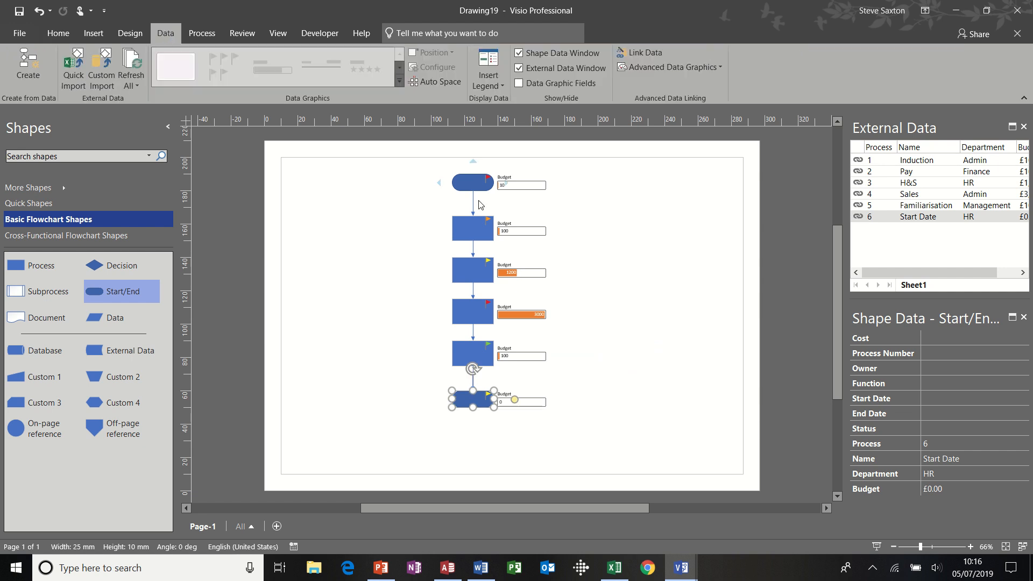
click(468, 182)
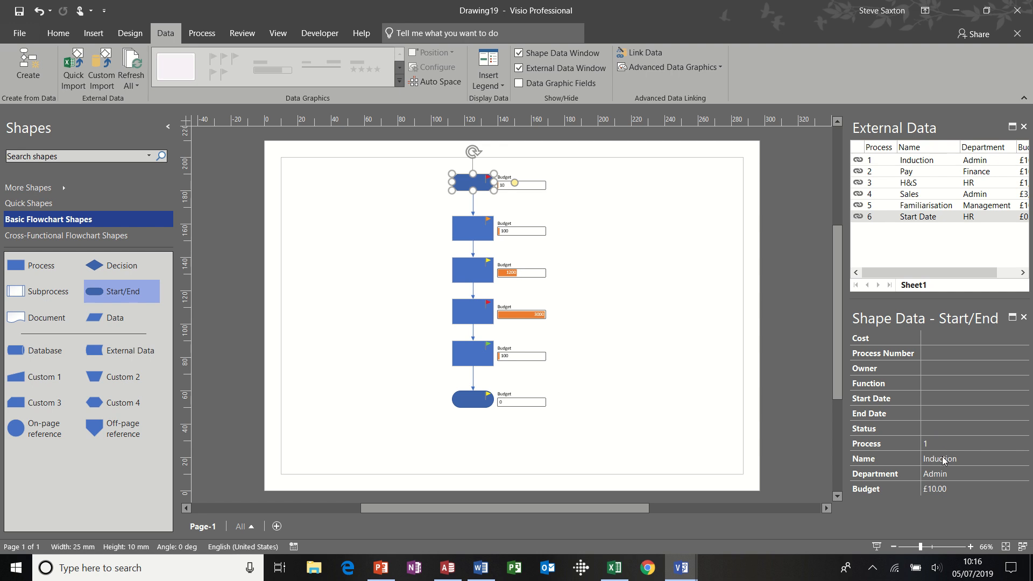
click(473, 228)
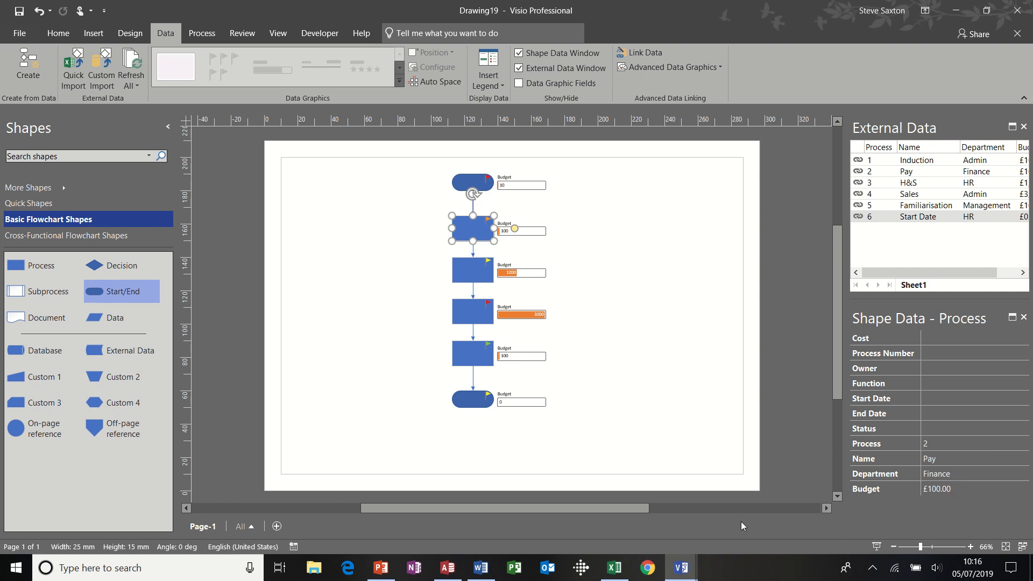
Switch to the induction Process.xlsx workbook in Excel, check each field of the Pay row, and return to Drawing19 in Visio.
click(616, 573)
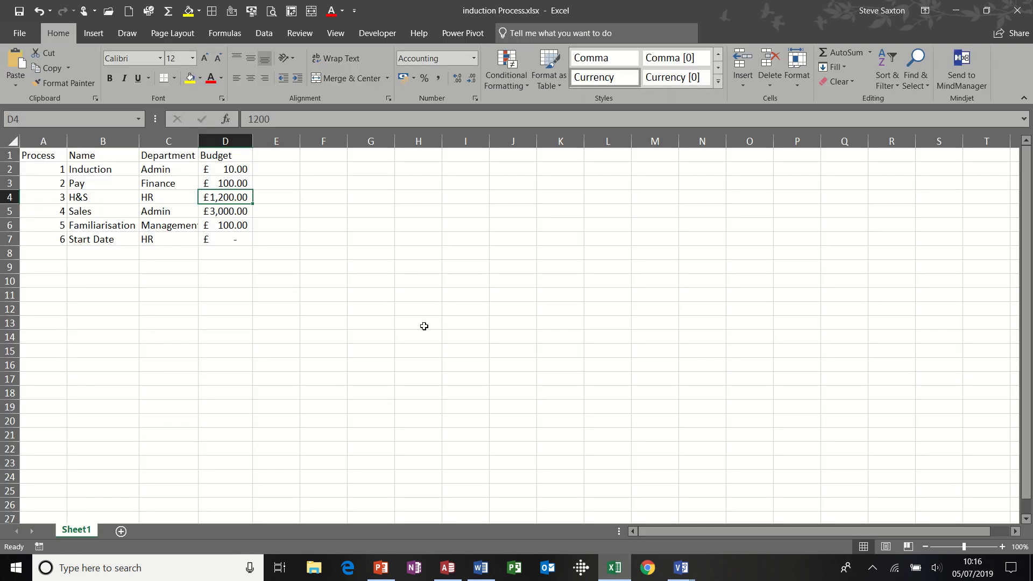
click(51, 183)
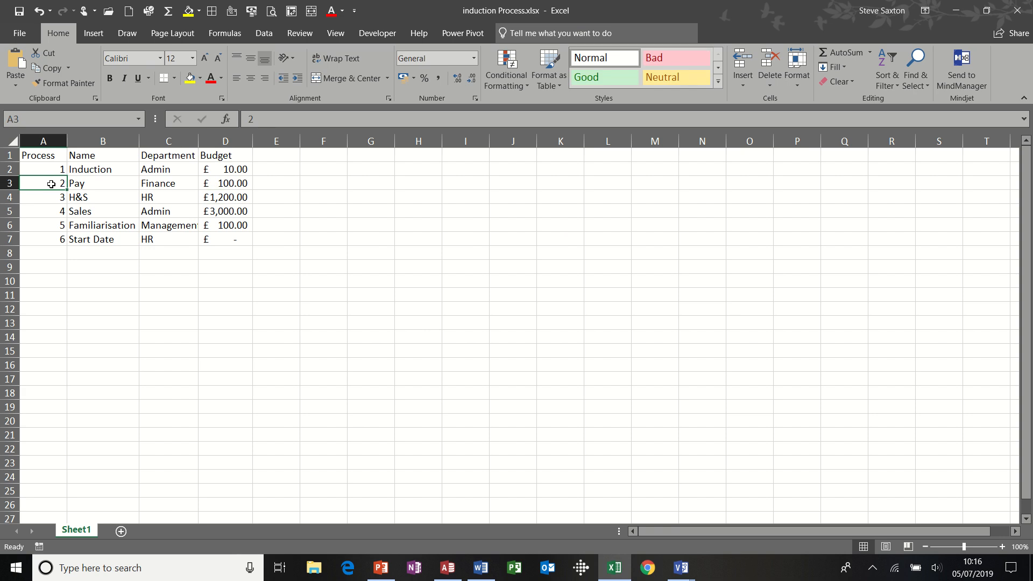
click(93, 183)
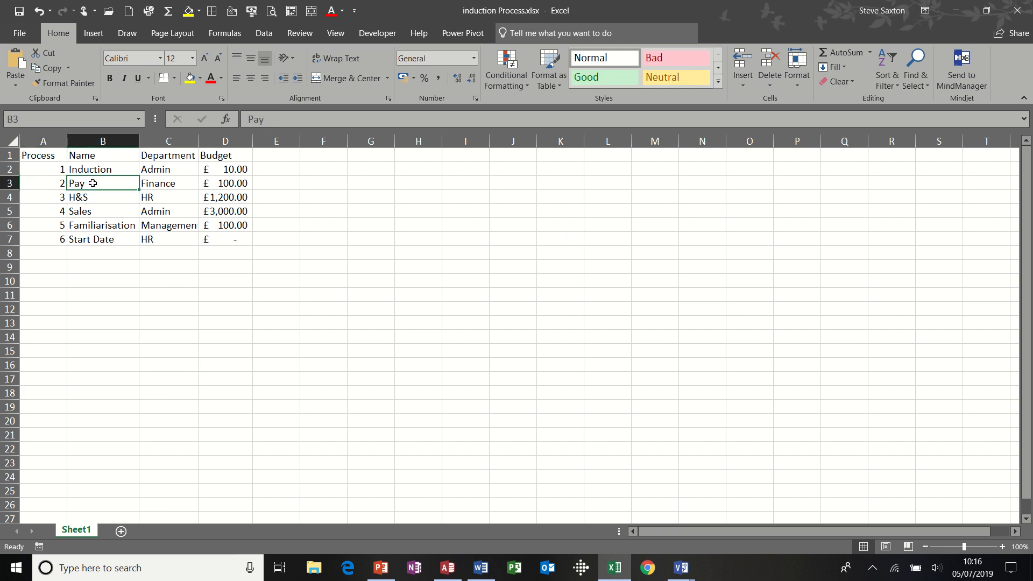
click(153, 184)
click(231, 185)
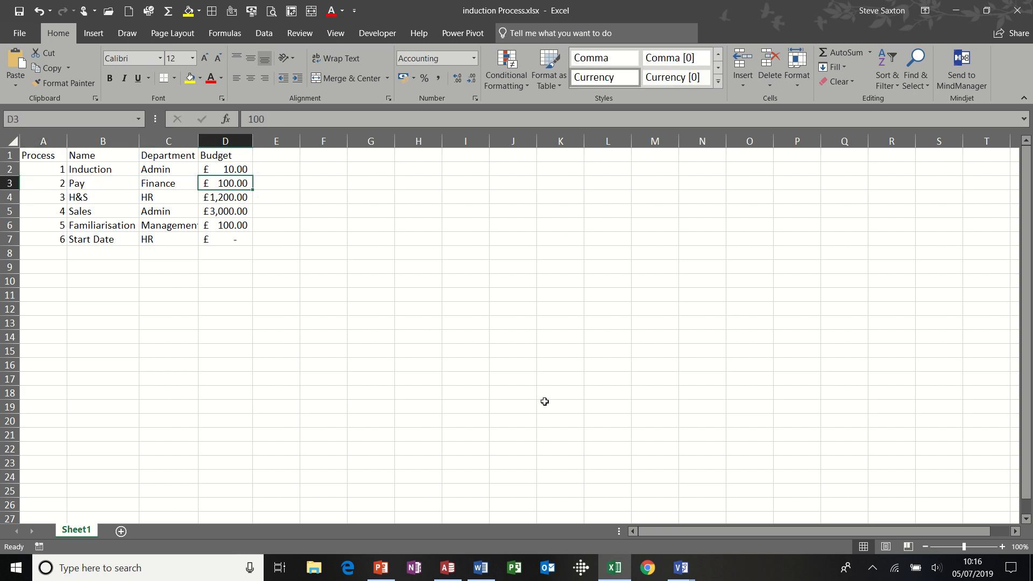
click(680, 567)
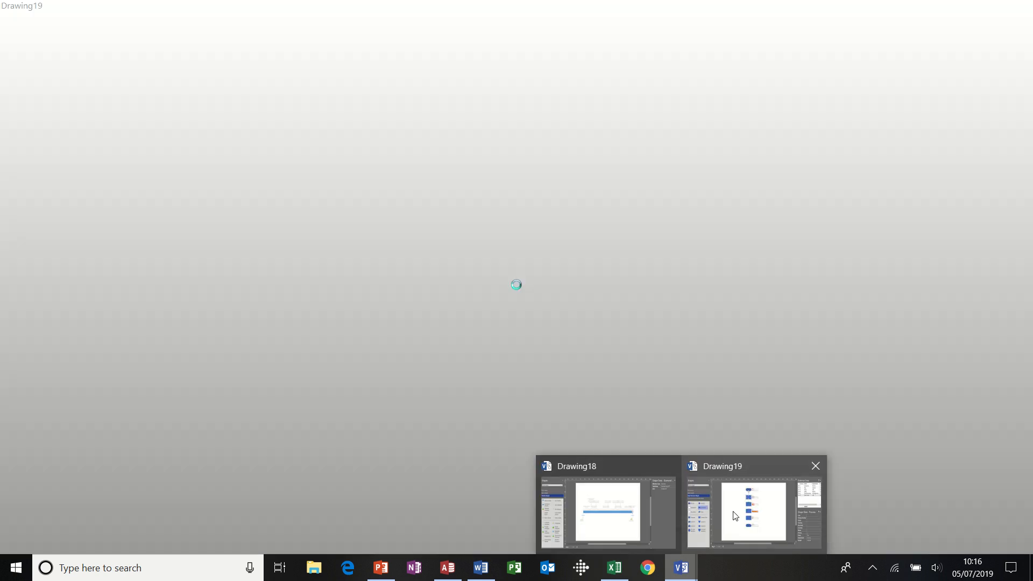
click(732, 511)
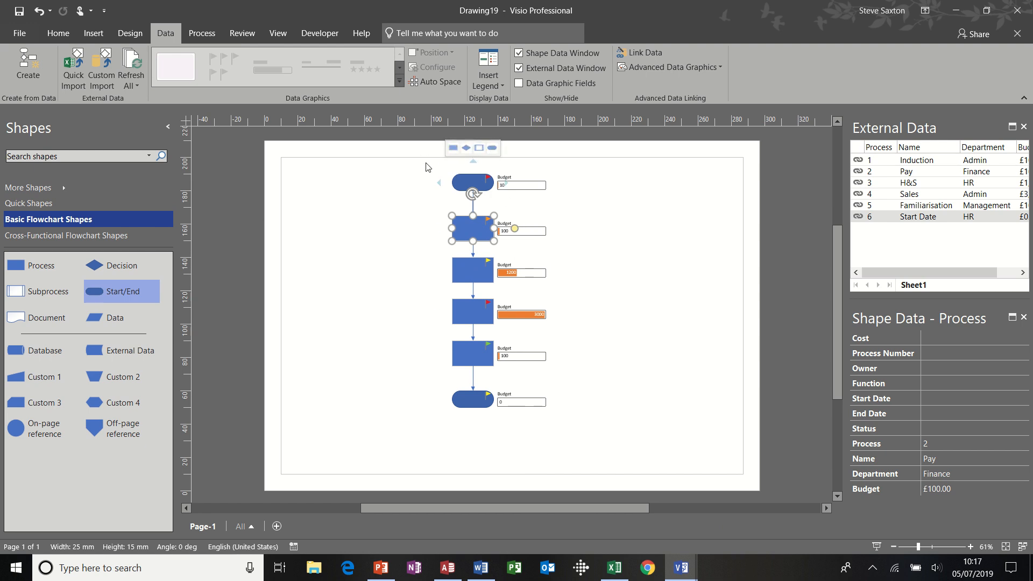
Select the whole flowchart, try the Department and Budget data-bar graphic, and apply the graphic showing both fields as plain text.
drag(425, 161, 559, 437)
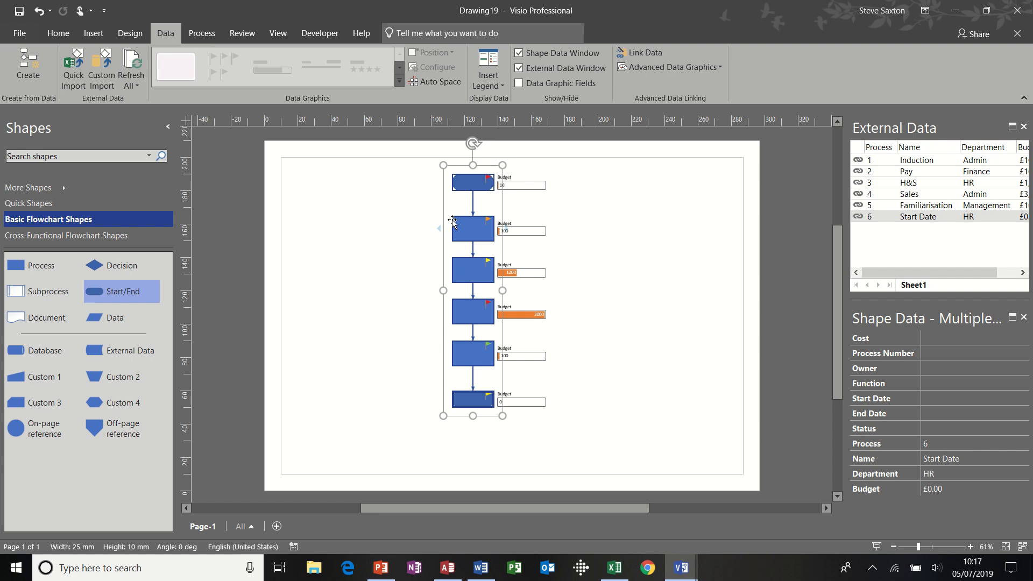
click(644, 68)
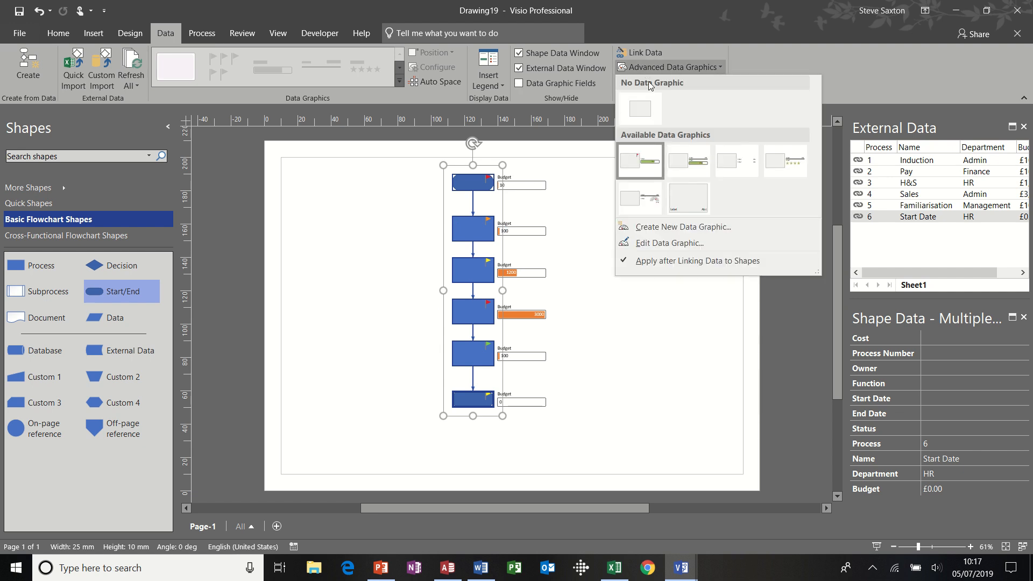
click(690, 162)
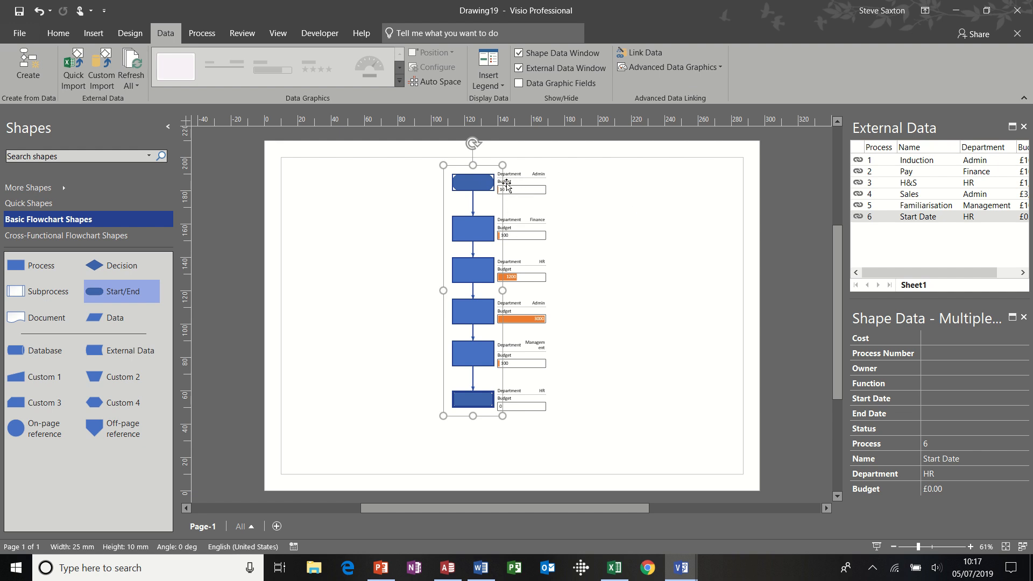
click(670, 70)
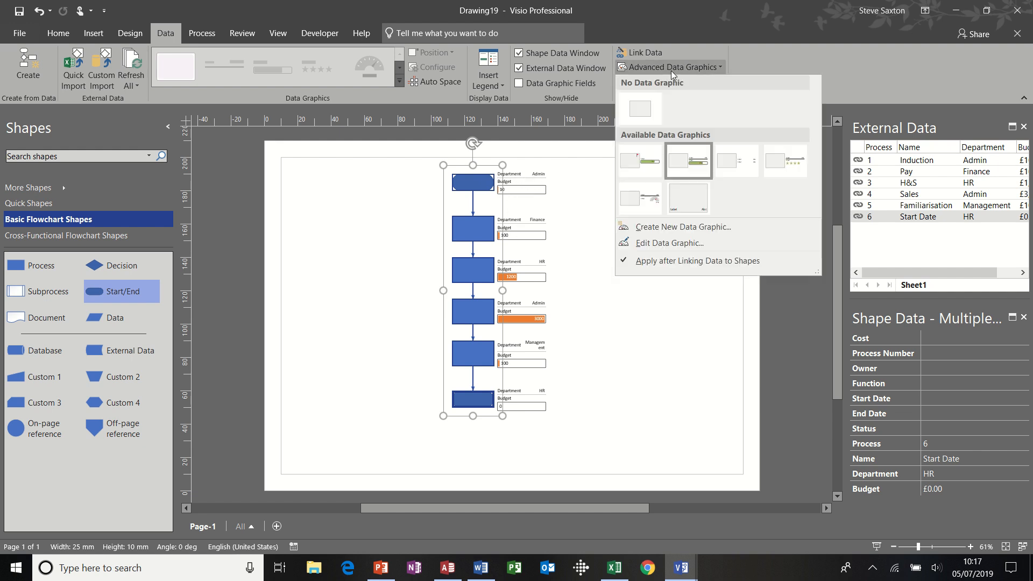
click(745, 168)
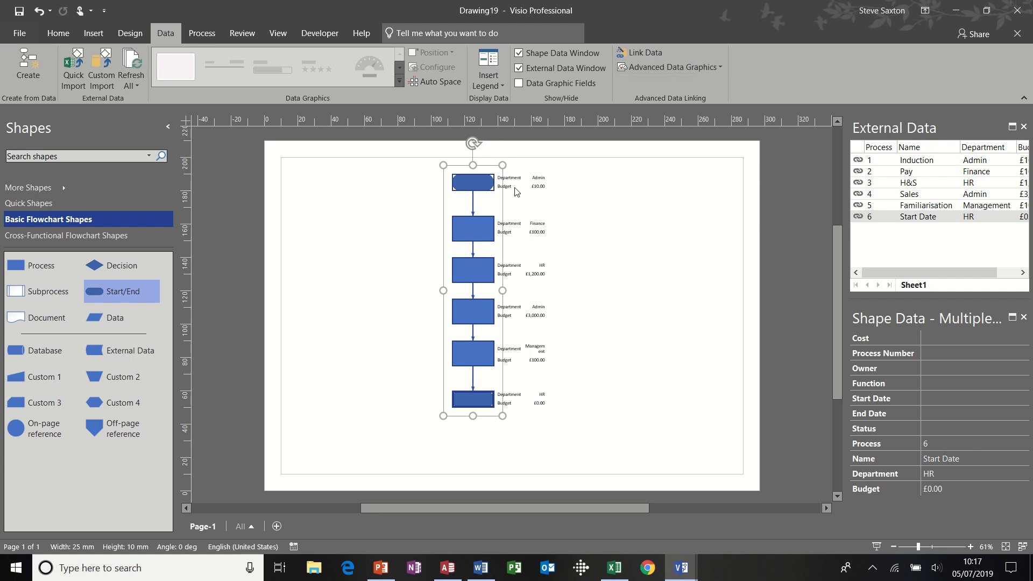
Edit the applied data graphic so that the Department item's label position is Not Shown, and apply the change.
mouse_move(511, 184)
click(682, 68)
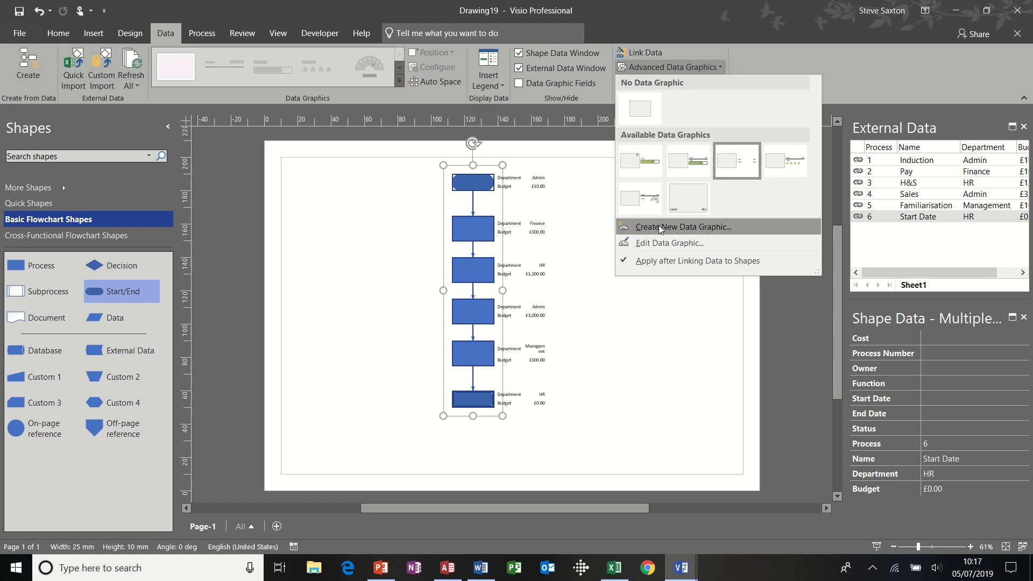
click(661, 243)
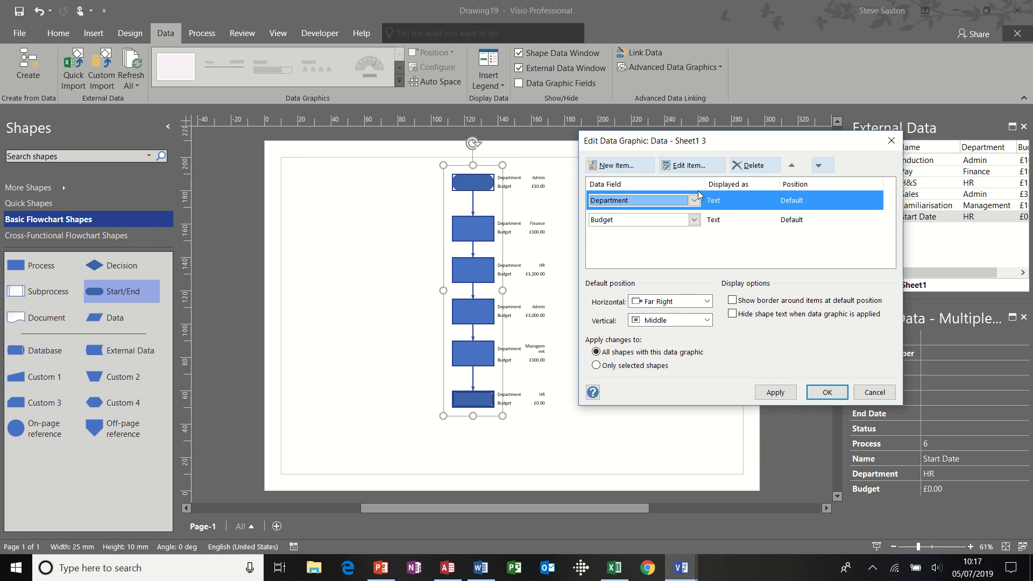
click(692, 167)
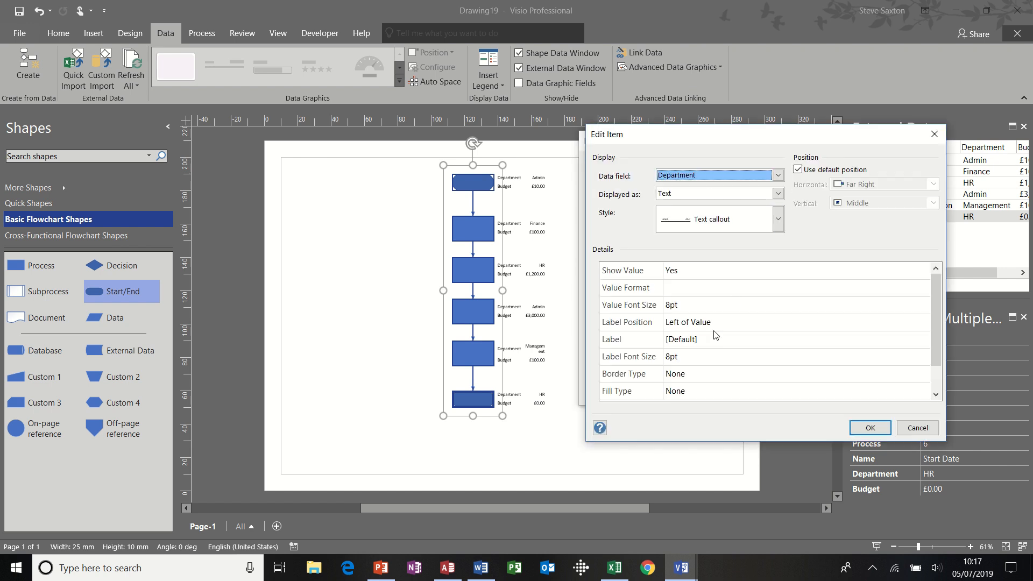
click(749, 322)
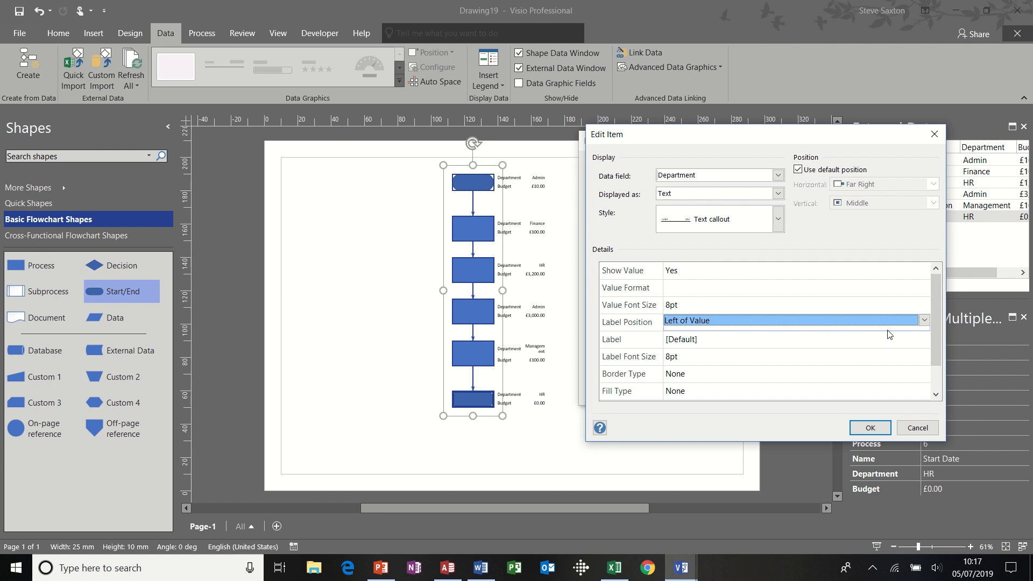
click(924, 321)
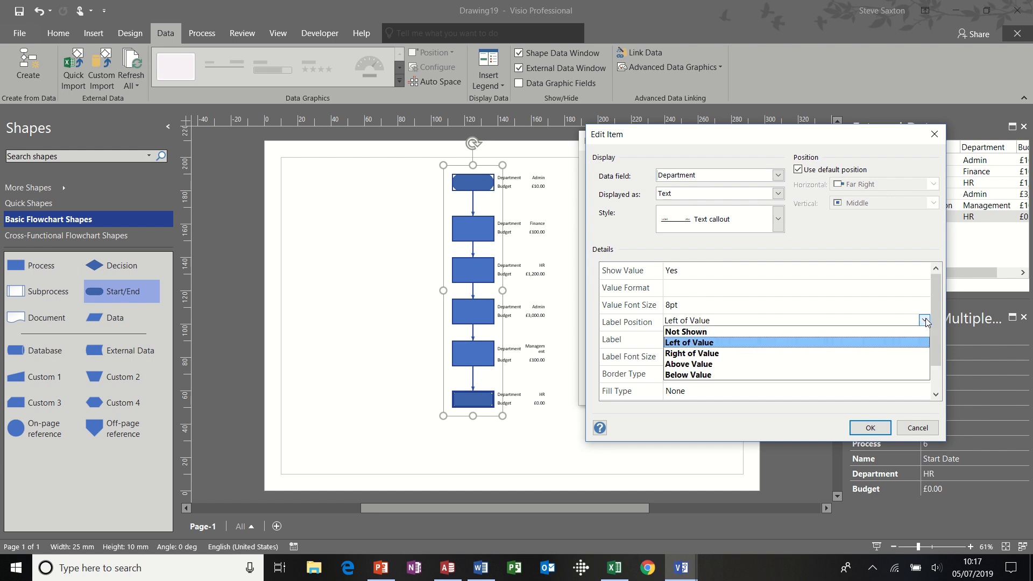
click(891, 330)
click(869, 428)
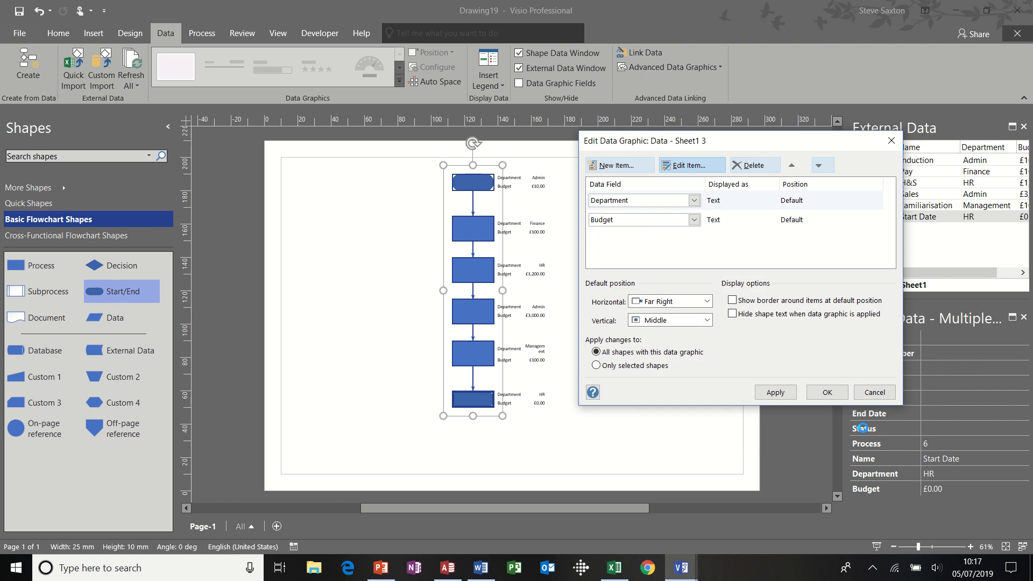
click(774, 392)
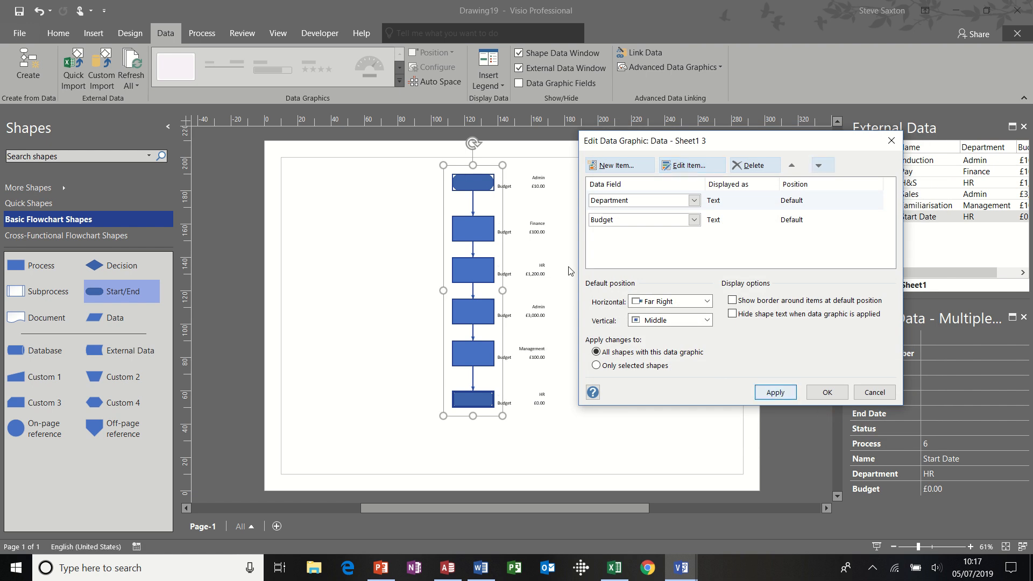
Set the Budget item's label position to Not Shown in the same data graphic and apply the change.
click(689, 220)
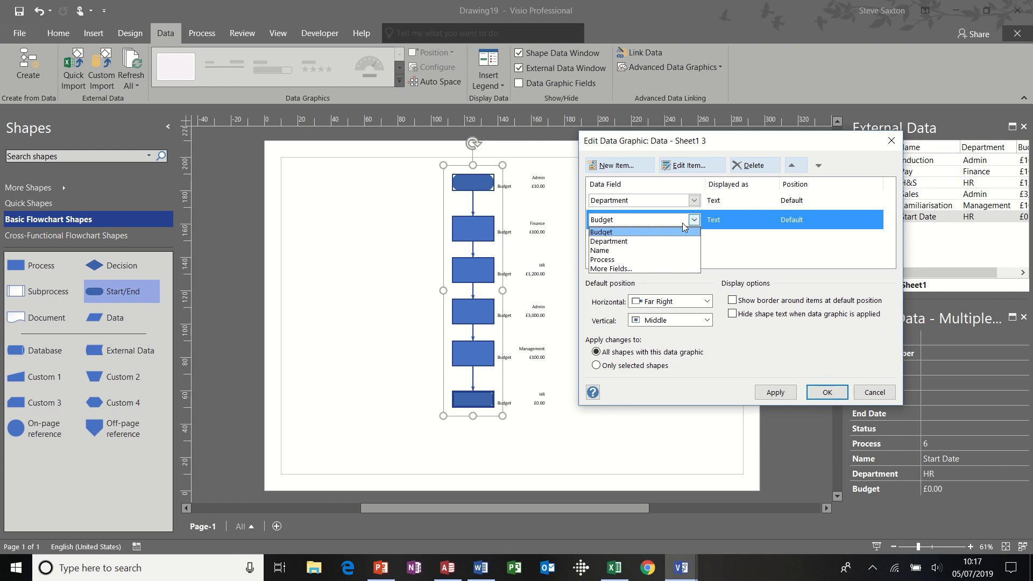
click(707, 172)
click(705, 168)
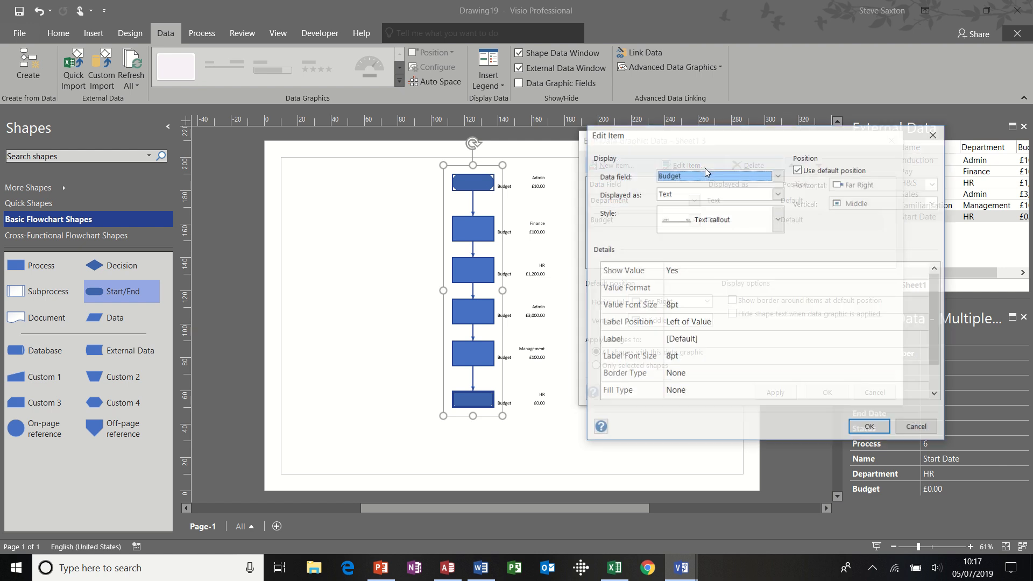
click(773, 321)
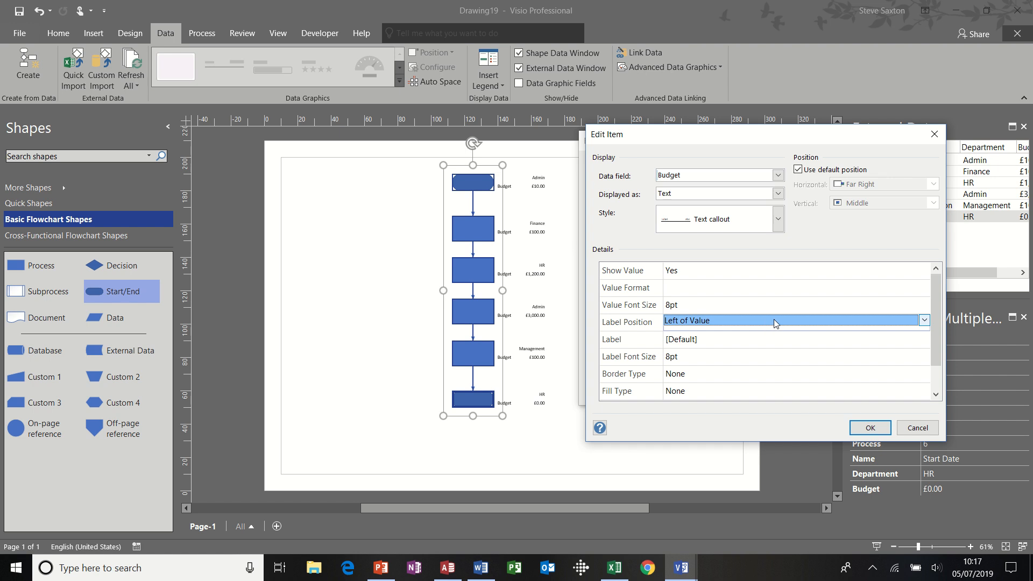
click(922, 321)
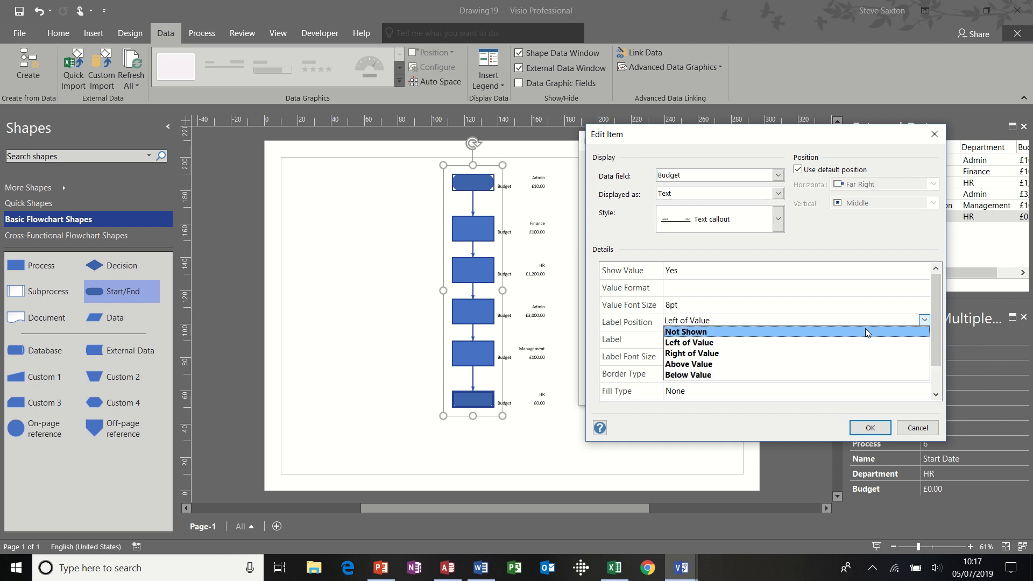
click(864, 329)
click(869, 427)
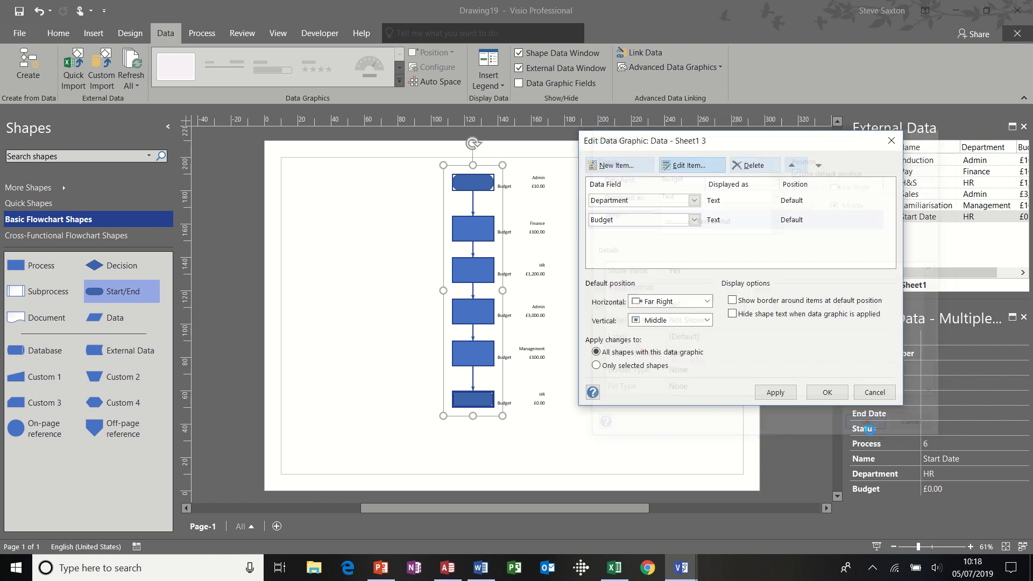
click(769, 392)
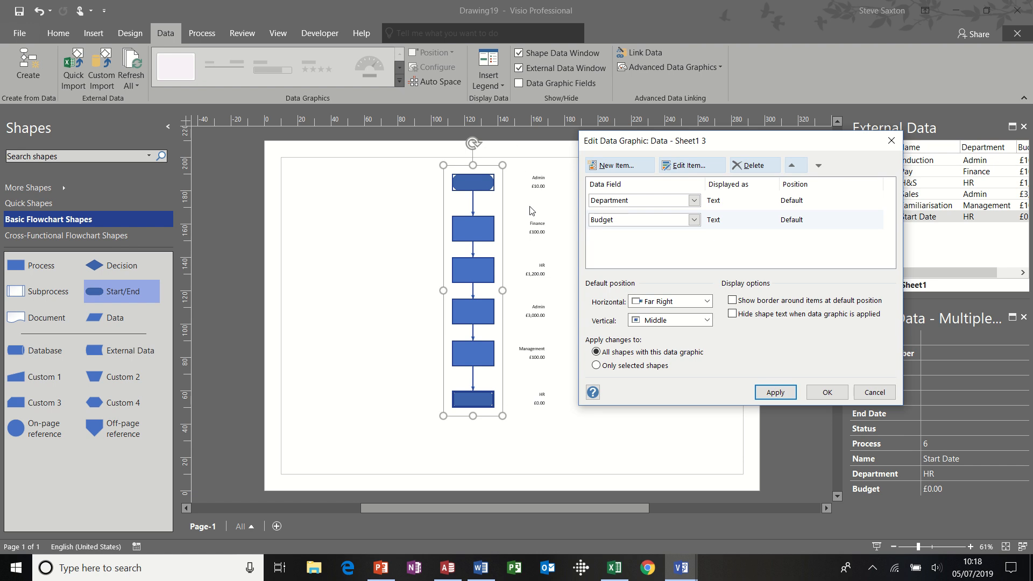
Set the data graphic's default horizontal position to Center and apply the change.
click(700, 301)
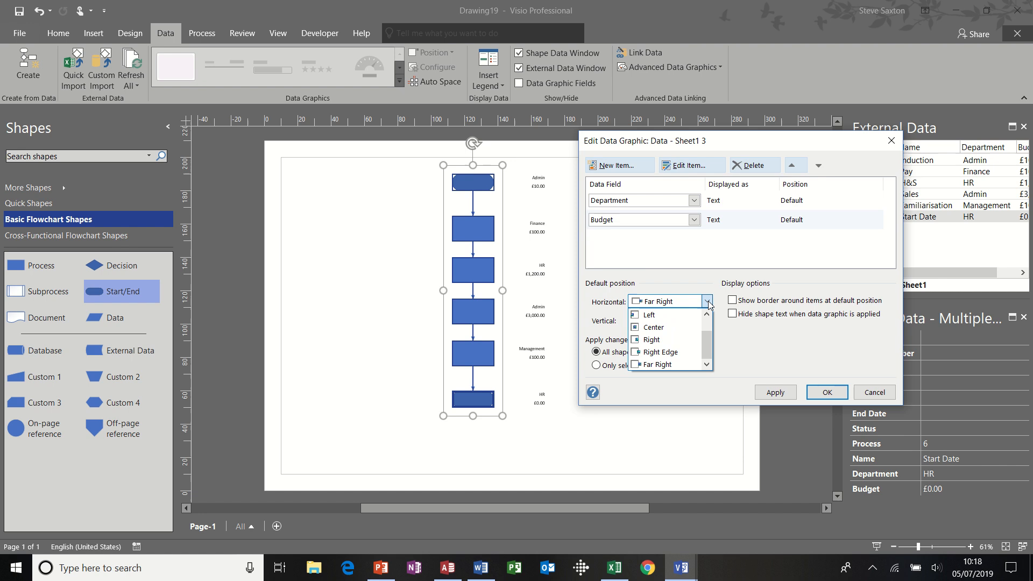
click(653, 327)
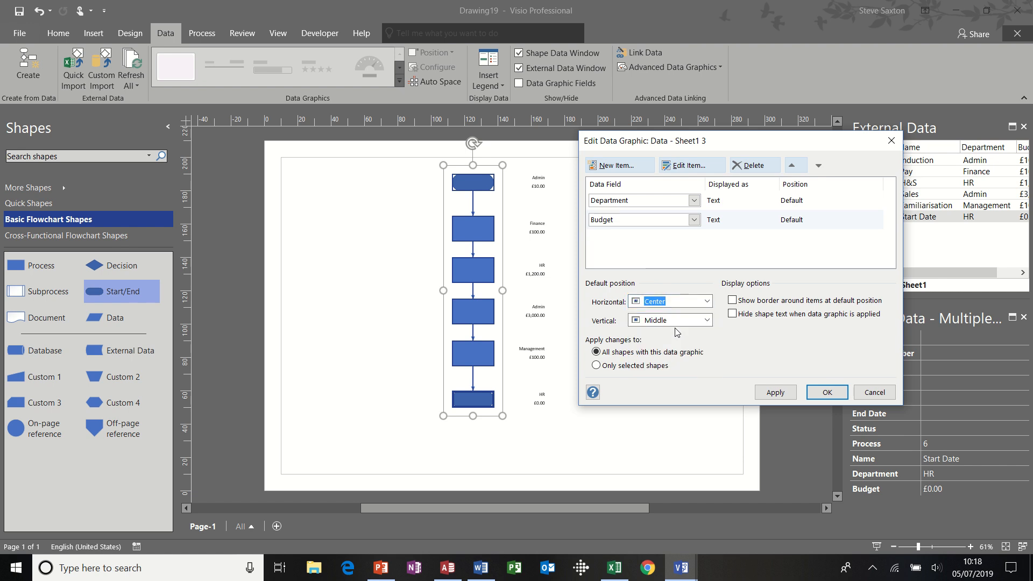
click(773, 395)
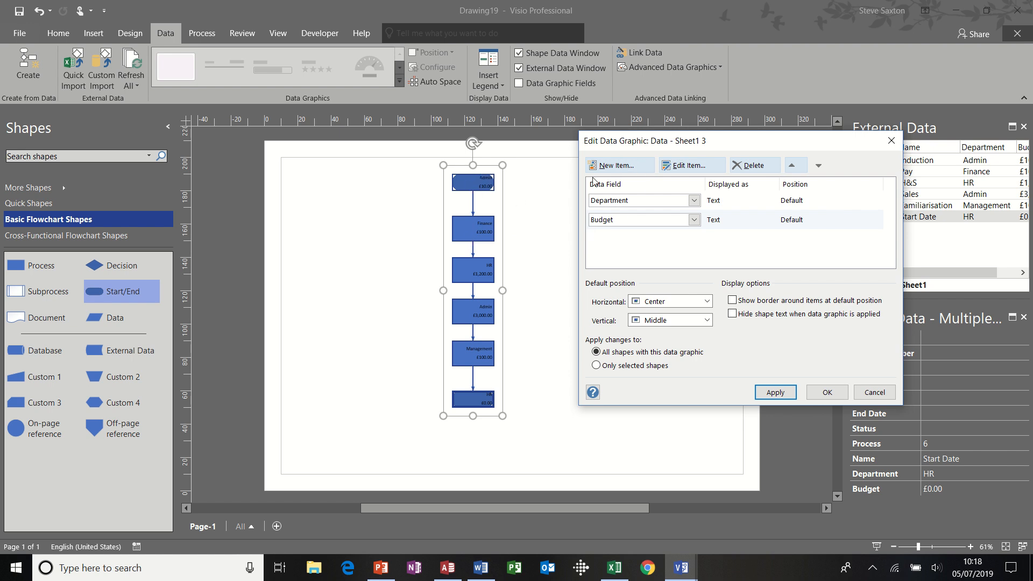
Create a new item in the data graphic for the Name field, displayed as Text.
click(627, 167)
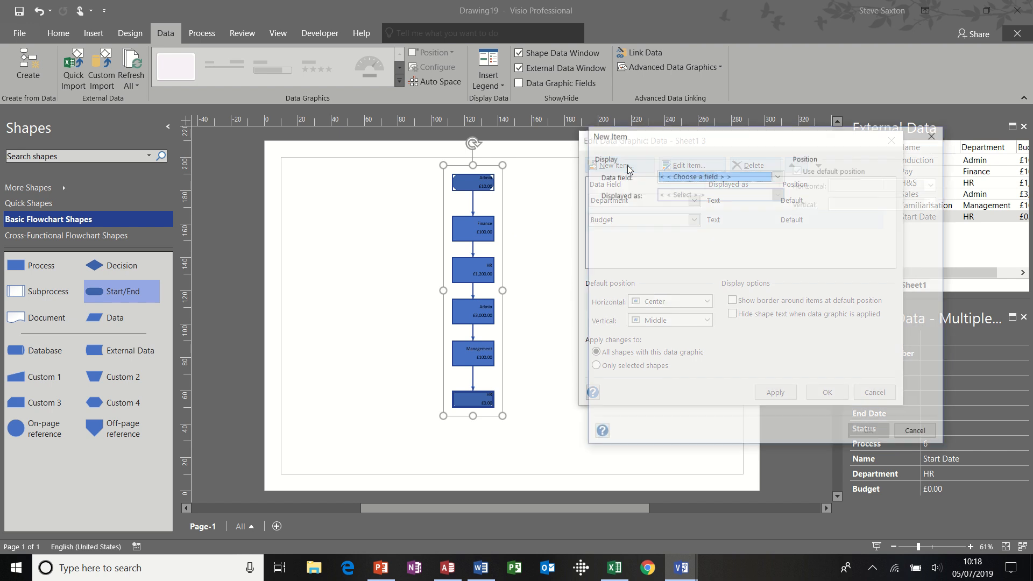
click(777, 176)
click(715, 212)
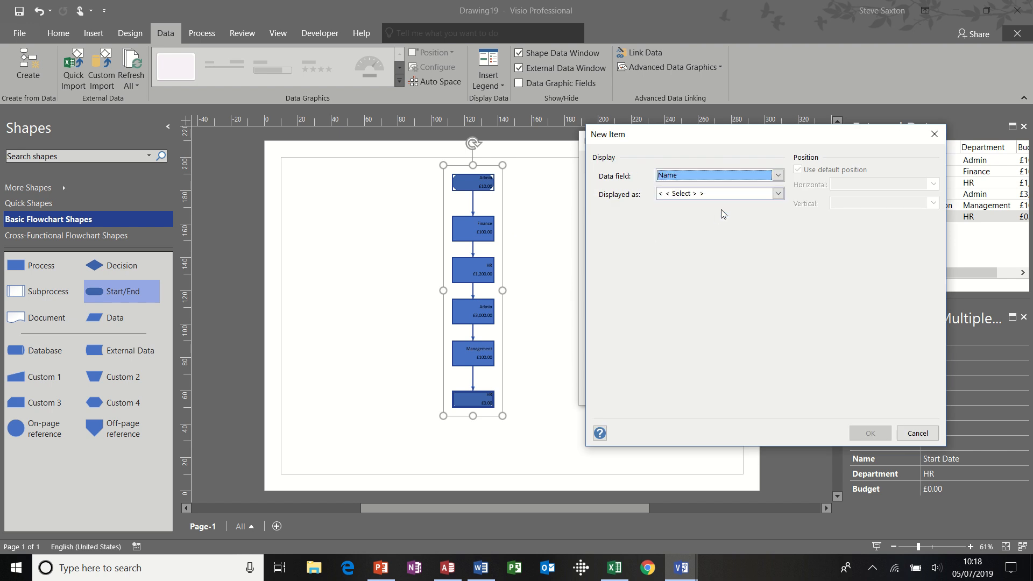
click(777, 194)
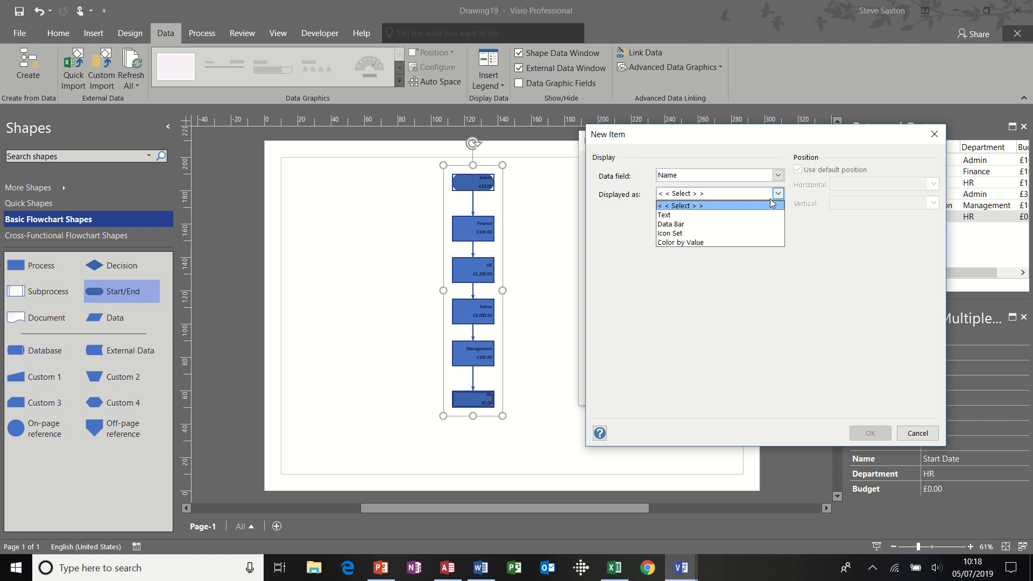
click(745, 216)
Set the new Name item's label position to Not Shown, then apply the item to the flowchart and close the data graphic settings.
click(759, 321)
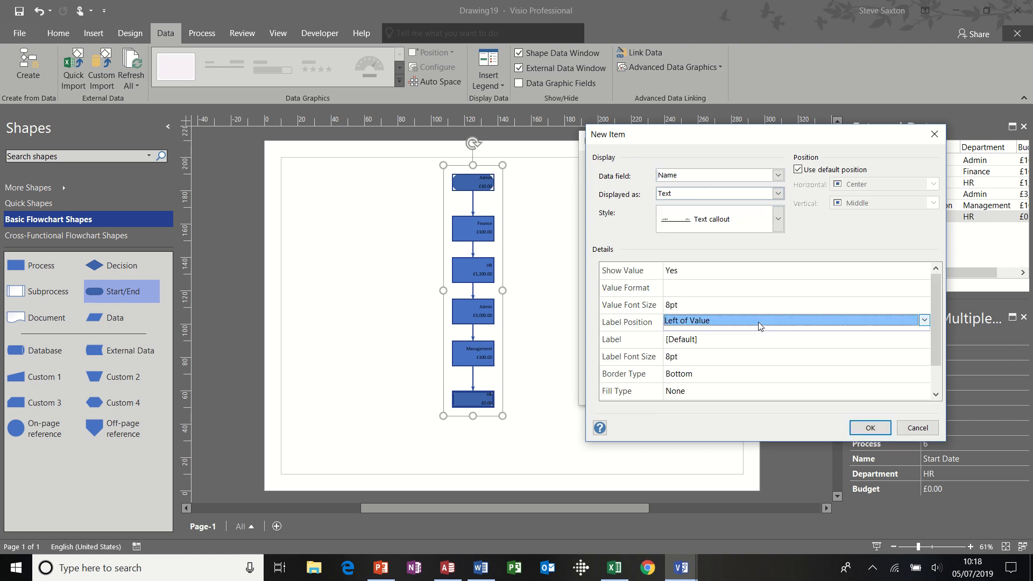
click(923, 321)
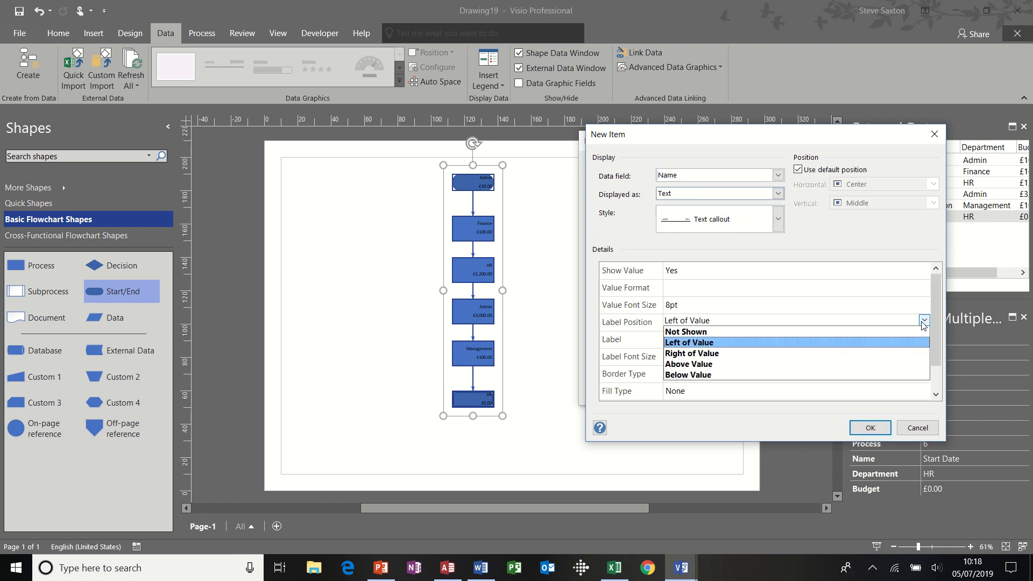
click(895, 332)
click(870, 428)
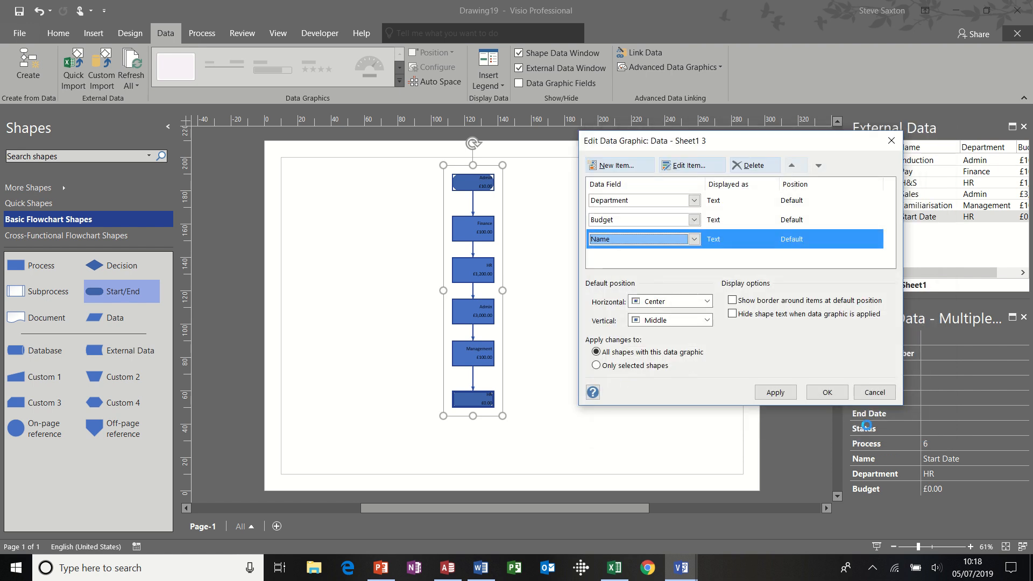
click(783, 397)
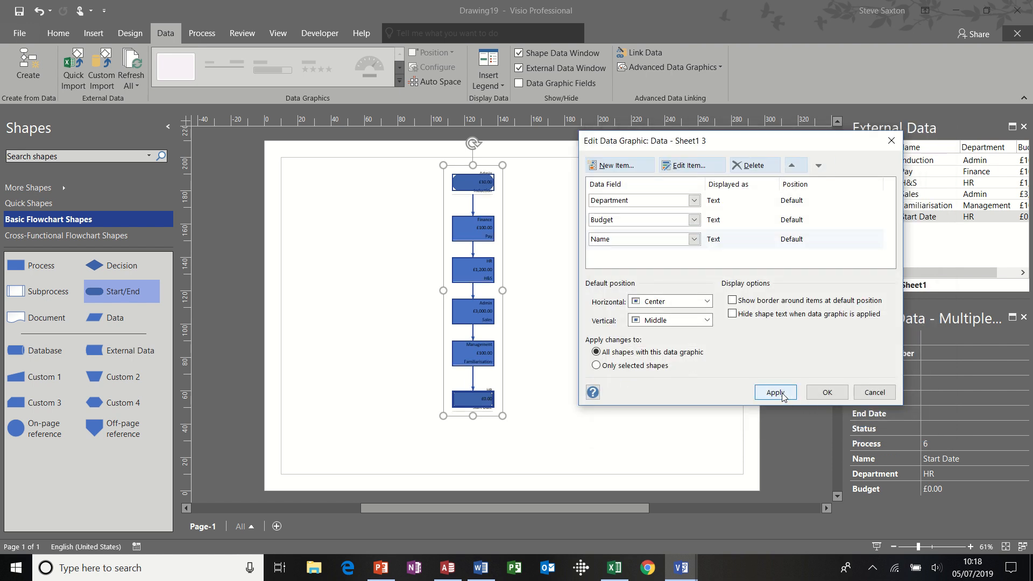
click(827, 393)
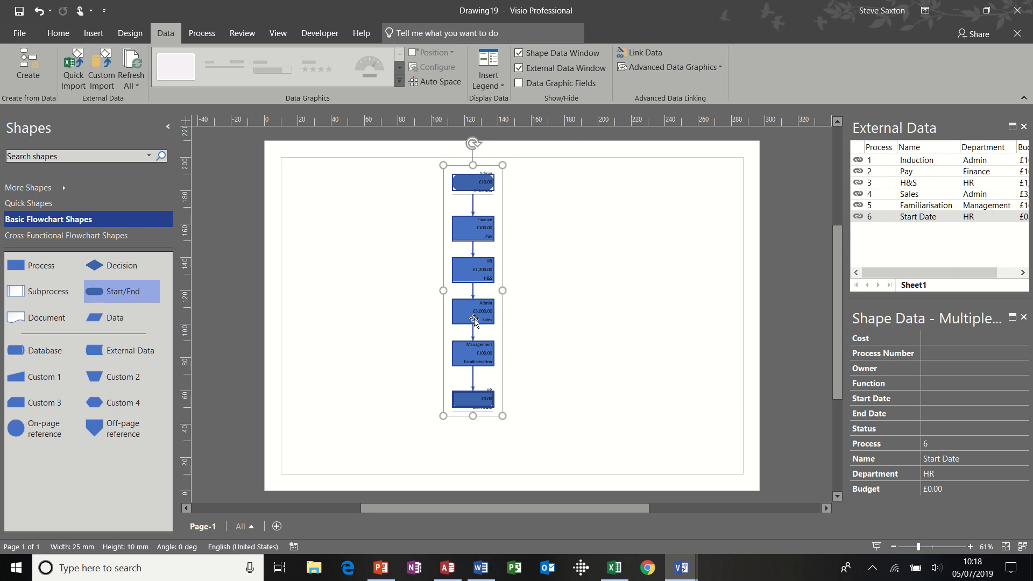
Reopen the applied data graphic for editing, set its default horizontal position to Right Edge, and apply the change.
click(654, 66)
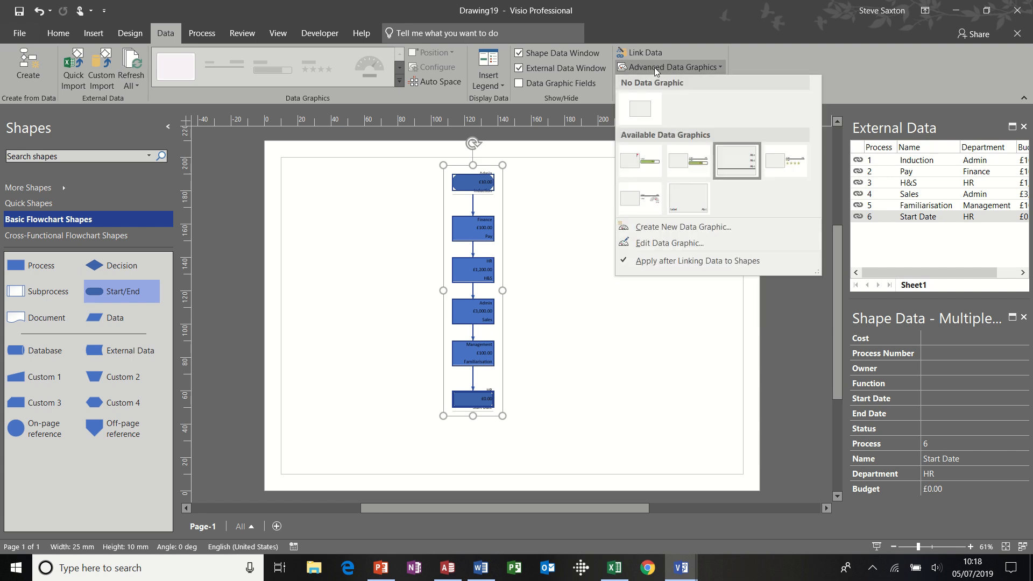
click(655, 243)
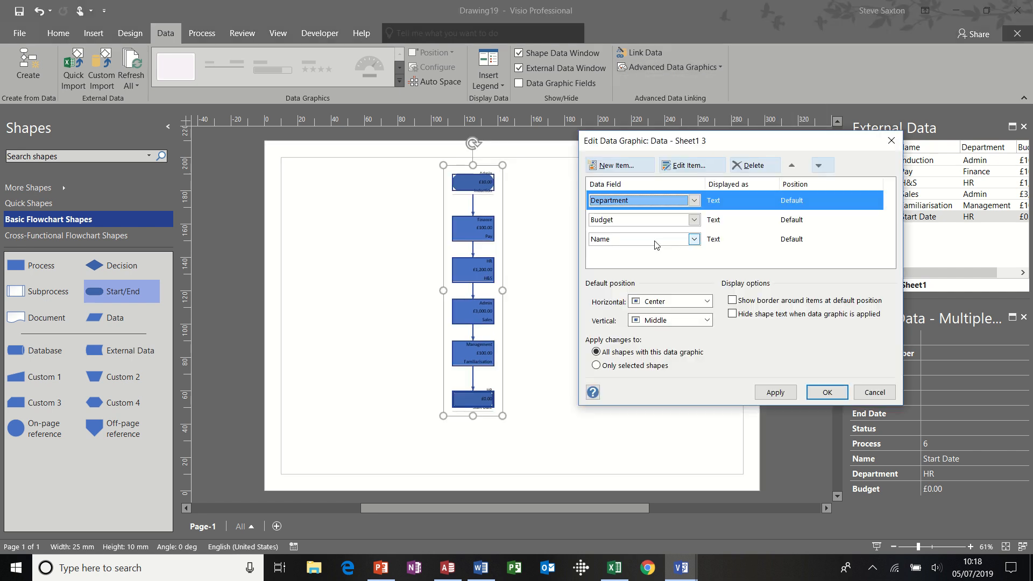
click(691, 240)
click(694, 240)
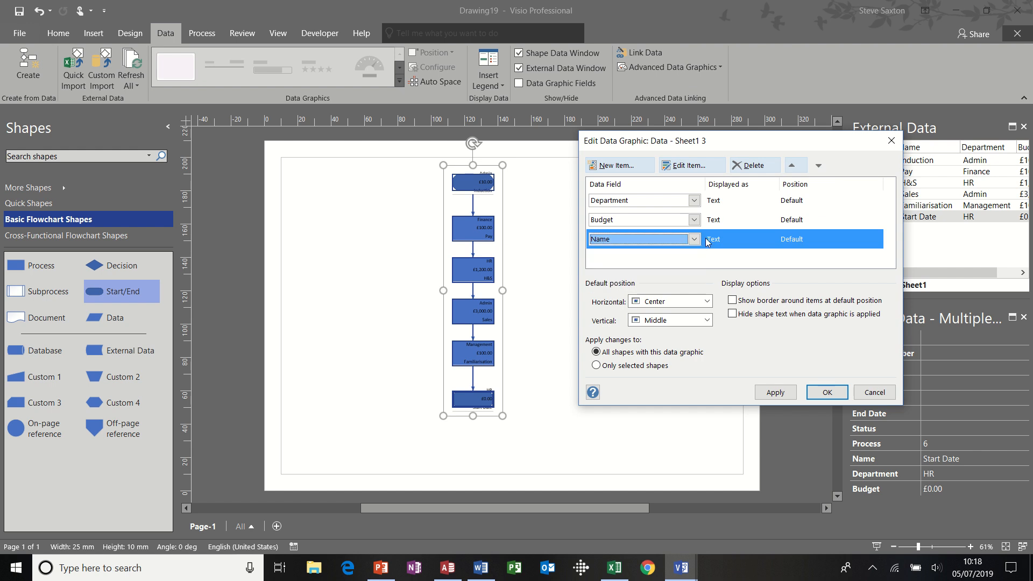
click(707, 301)
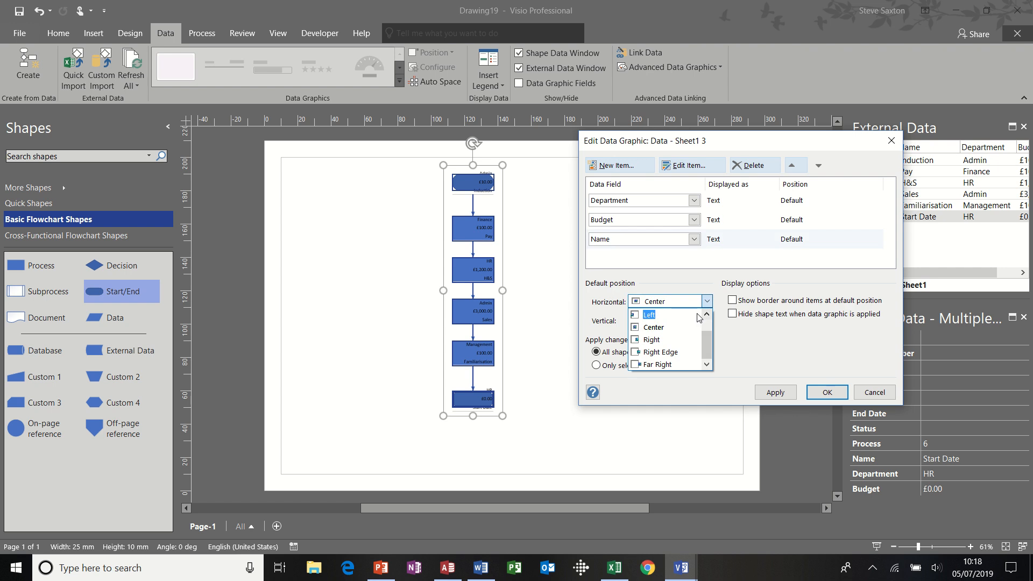
click(685, 354)
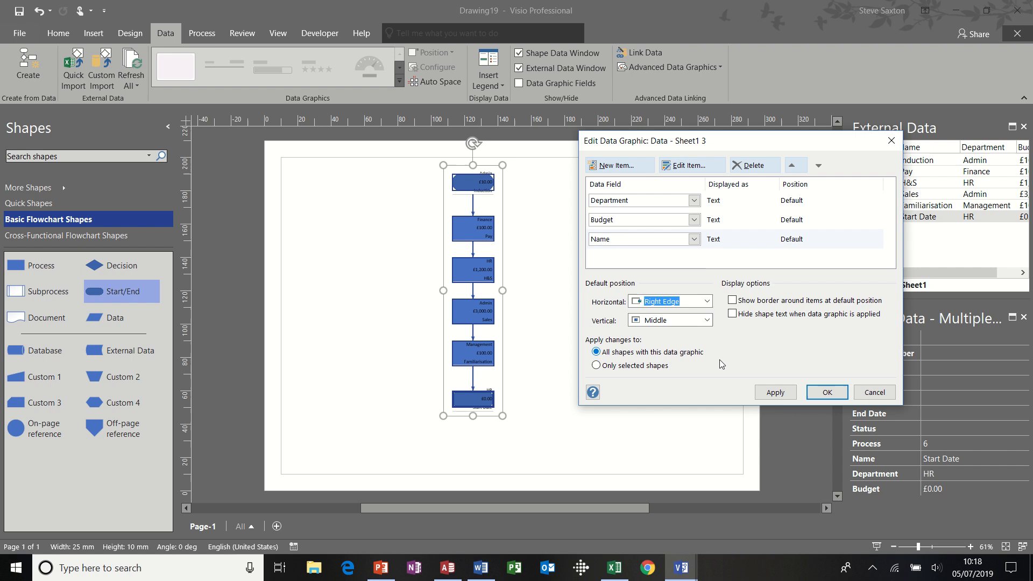
click(769, 392)
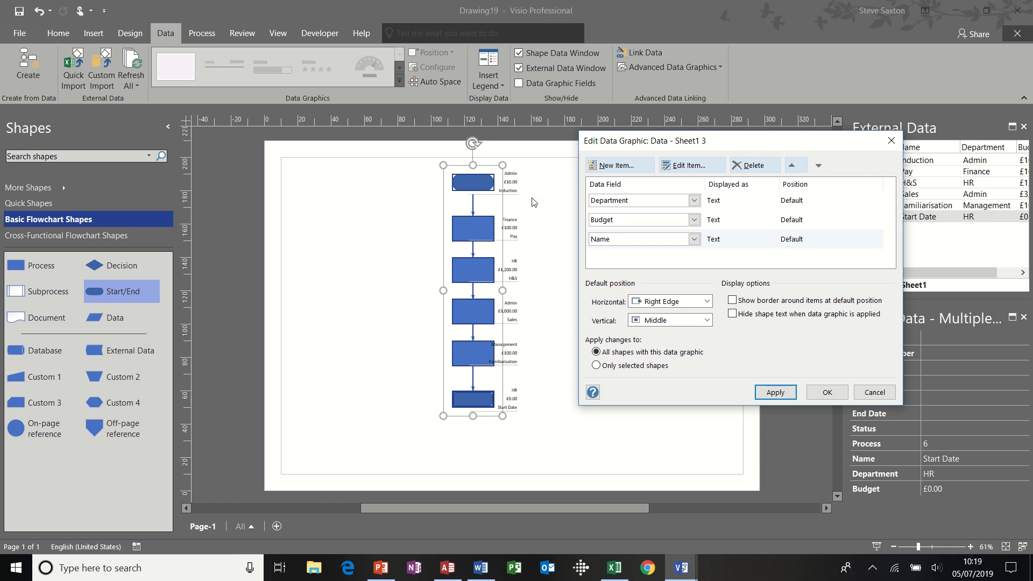
Move the Name item above Department and Budget in the data graphic, apply the new order, and close the settings.
click(622, 243)
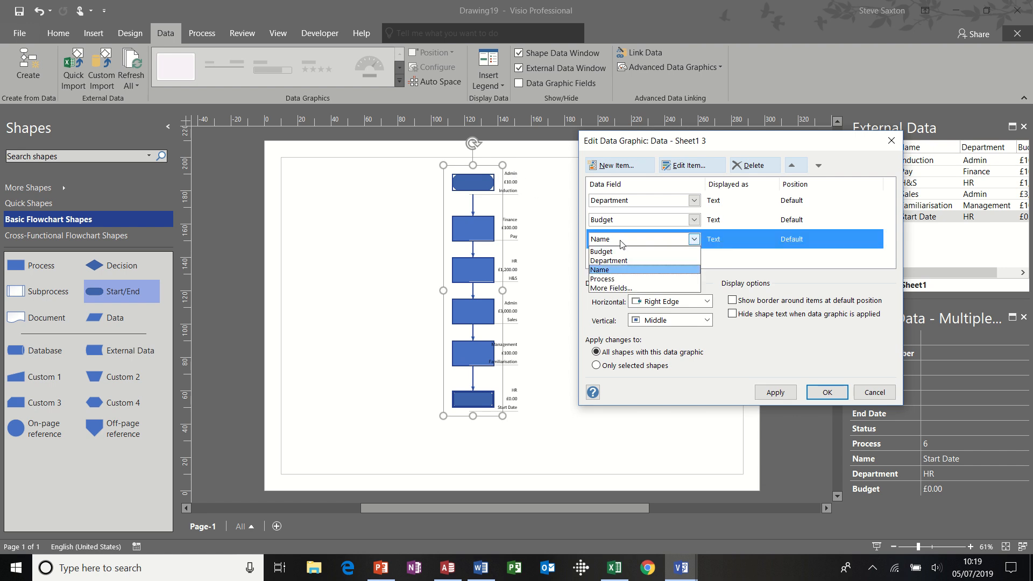
click(732, 255)
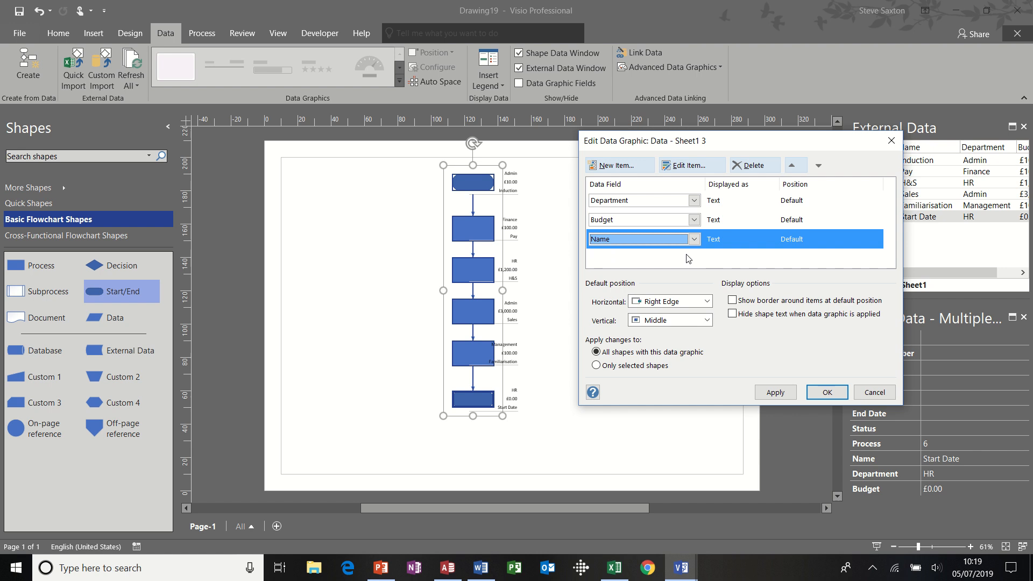
click(791, 166)
click(791, 165)
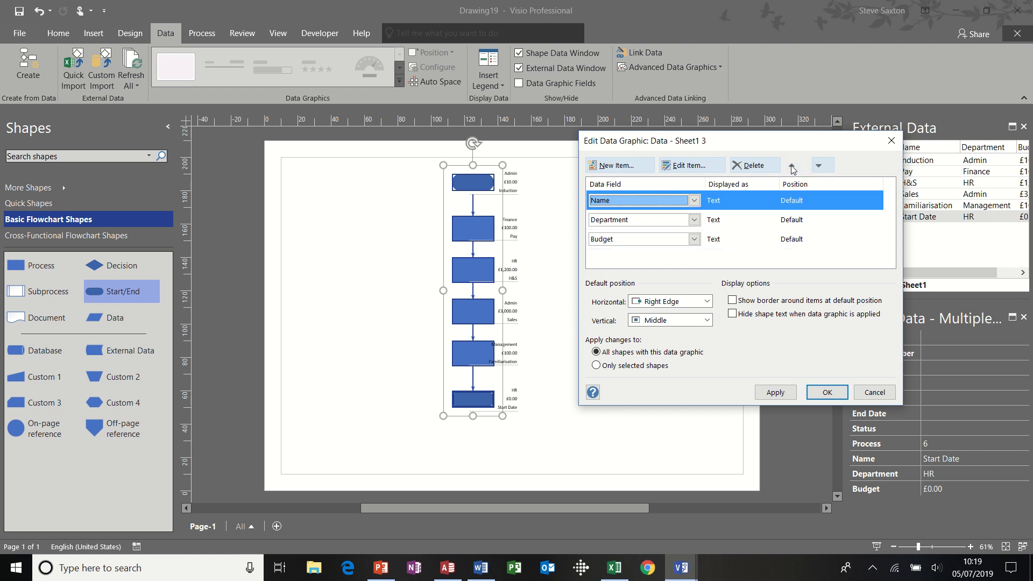
click(776, 394)
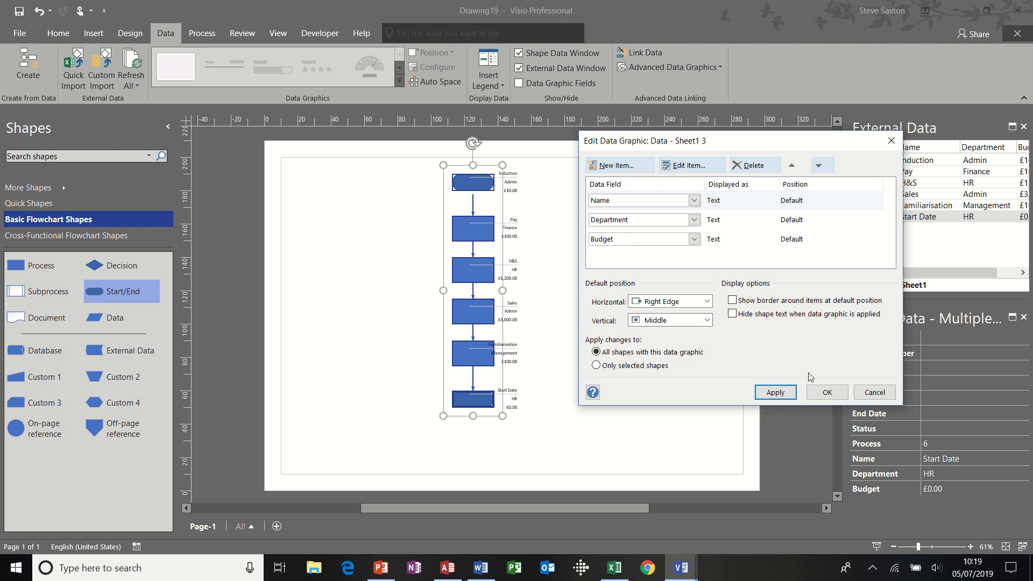
click(782, 398)
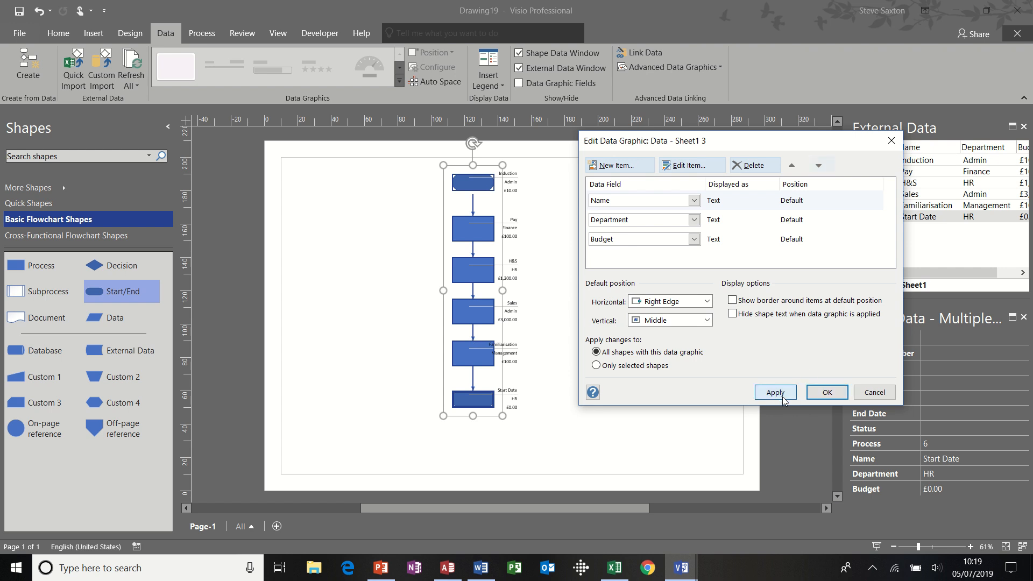
click(821, 396)
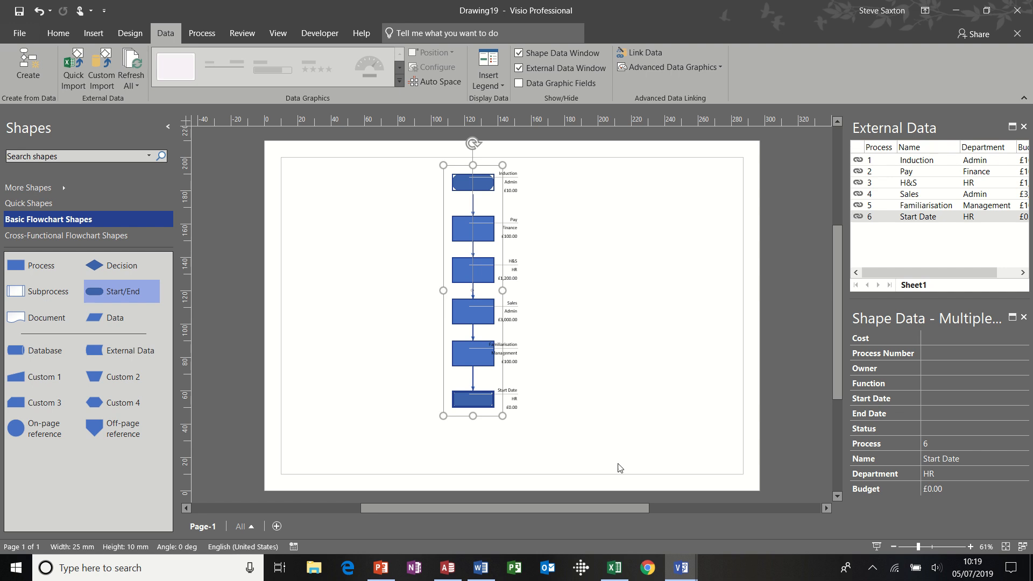
Switch to the induction Process.xlsx workbook in Excel and change the Induction row's budget to 100.
mouse_move(610, 575)
click(614, 569)
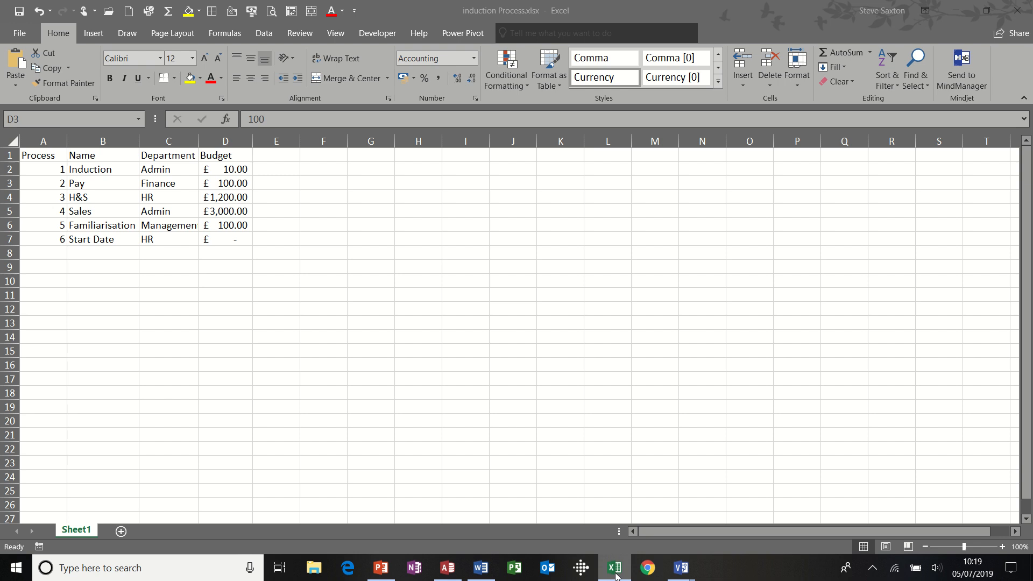
click(249, 170)
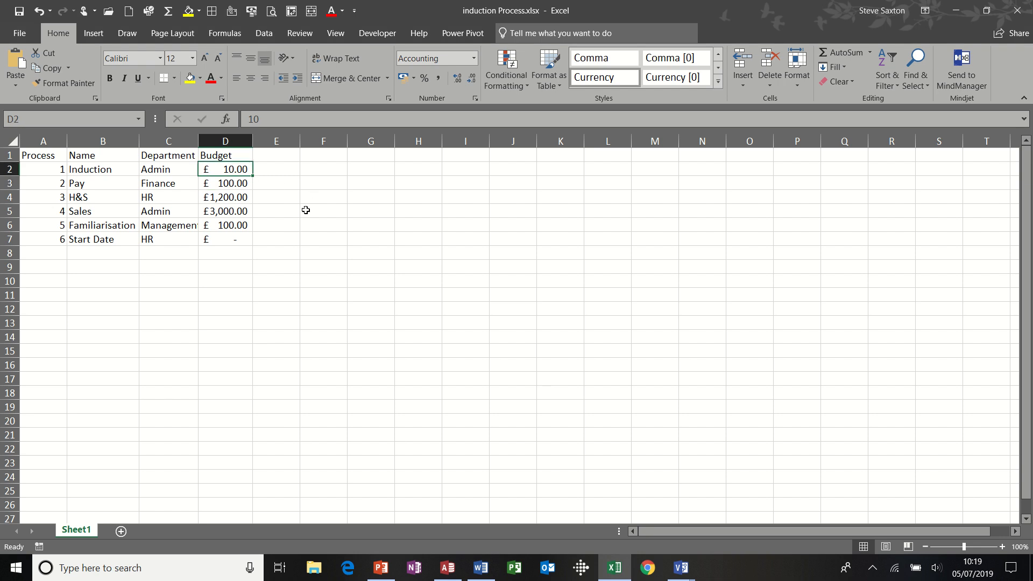
text(100)
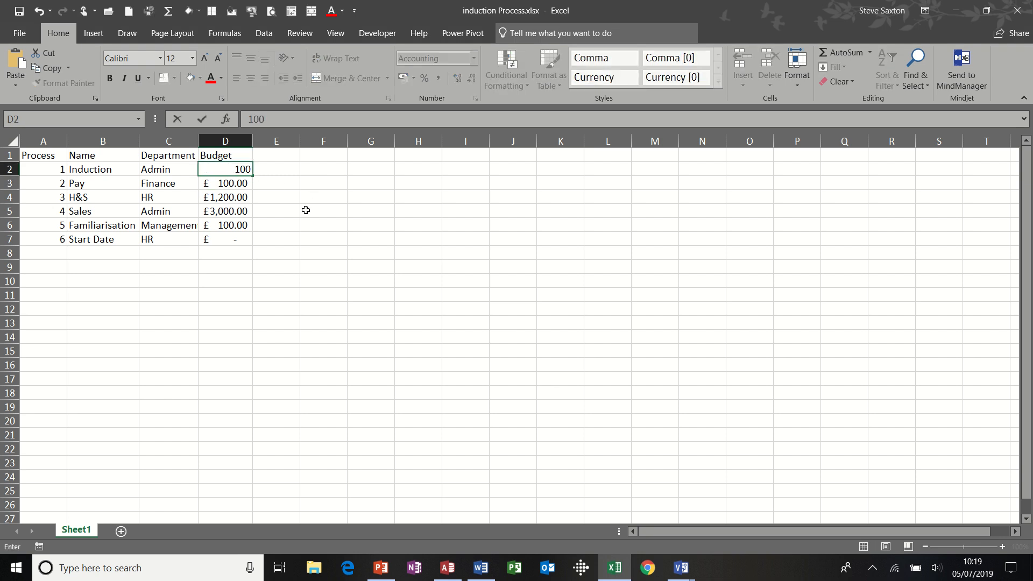
click(305, 210)
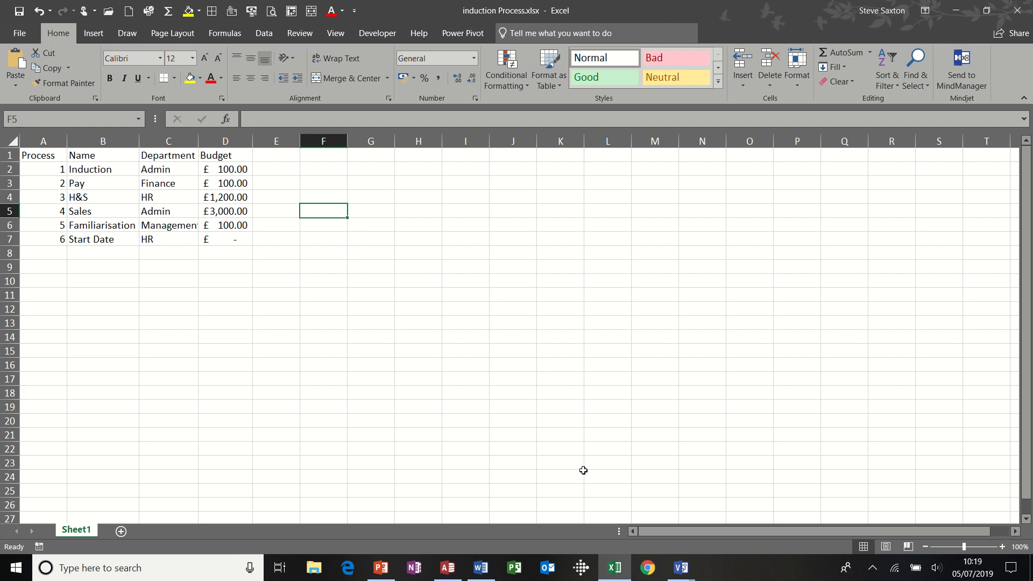
Return to Drawing19 in Visio, refresh all linked external data, and close the refresh dialog.
mouse_move(679, 571)
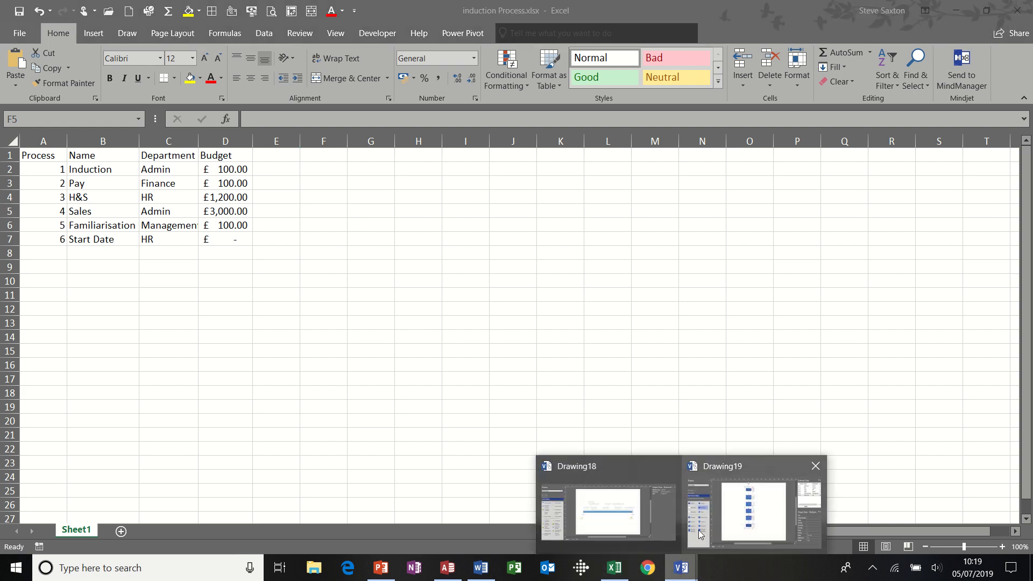
click(731, 513)
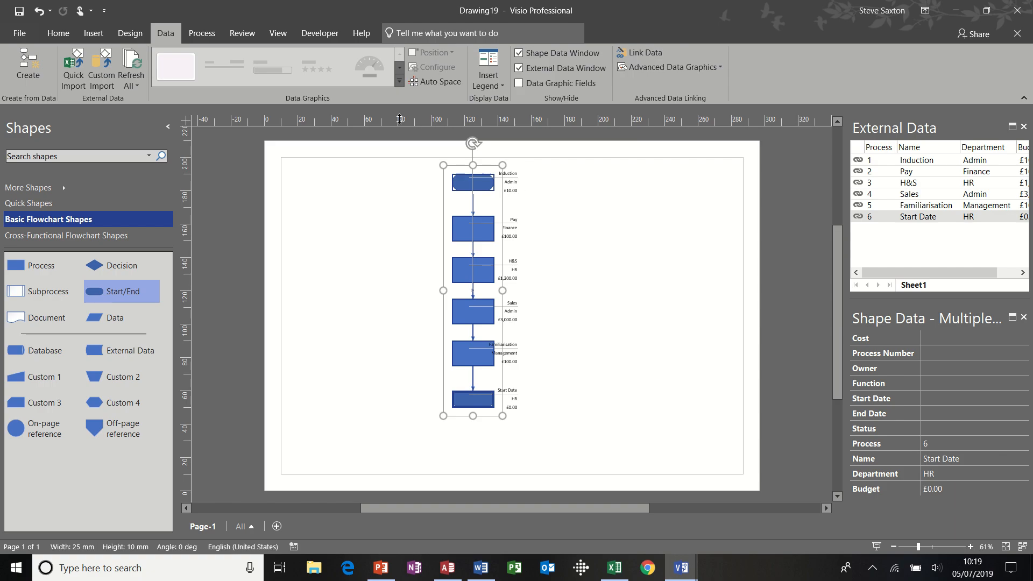
click(132, 61)
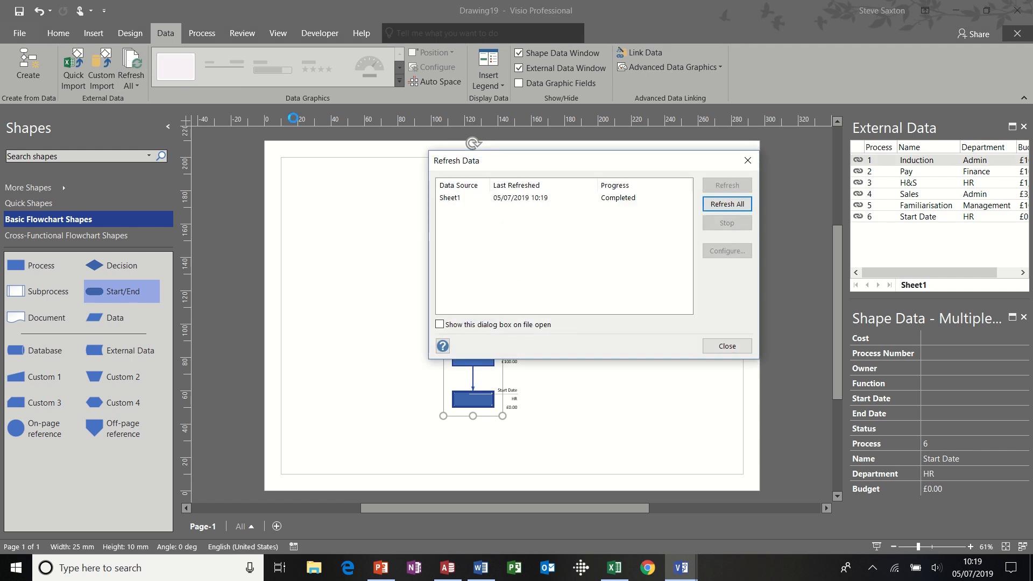
click(717, 353)
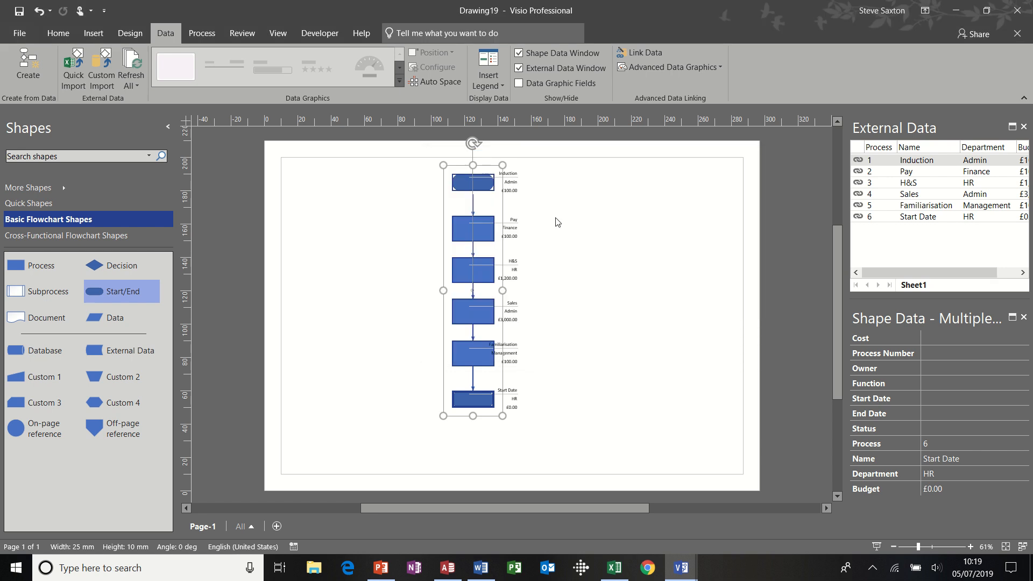